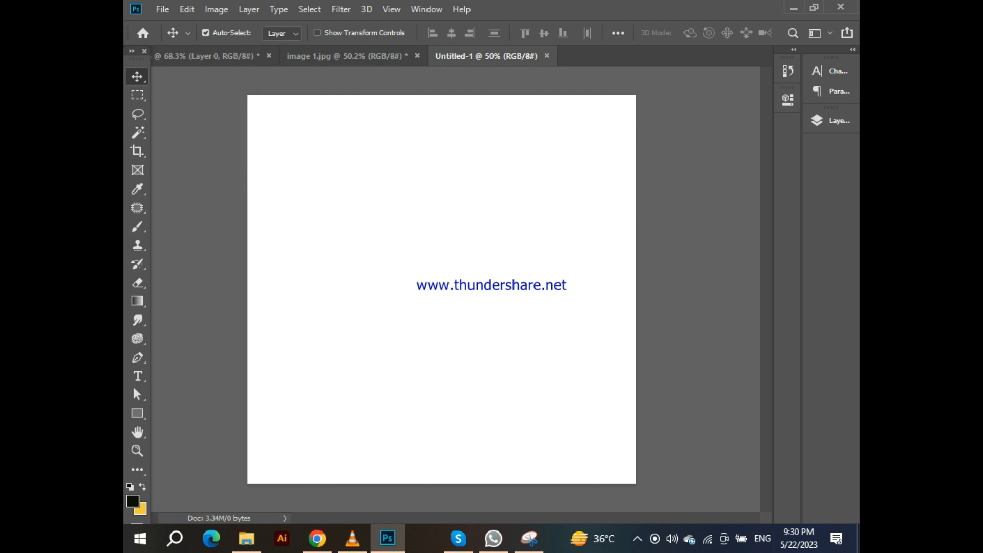
Add a Solid Color fill layer above the Background, picking a dark green sampled from the dancer image
left_click(210, 56)
left_click_drag(456, 235, 458, 257)
scroll(467, 256, "down", 5)
left_click(830, 121)
left_click(722, 234)
left_click(719, 503)
left_click(749, 254)
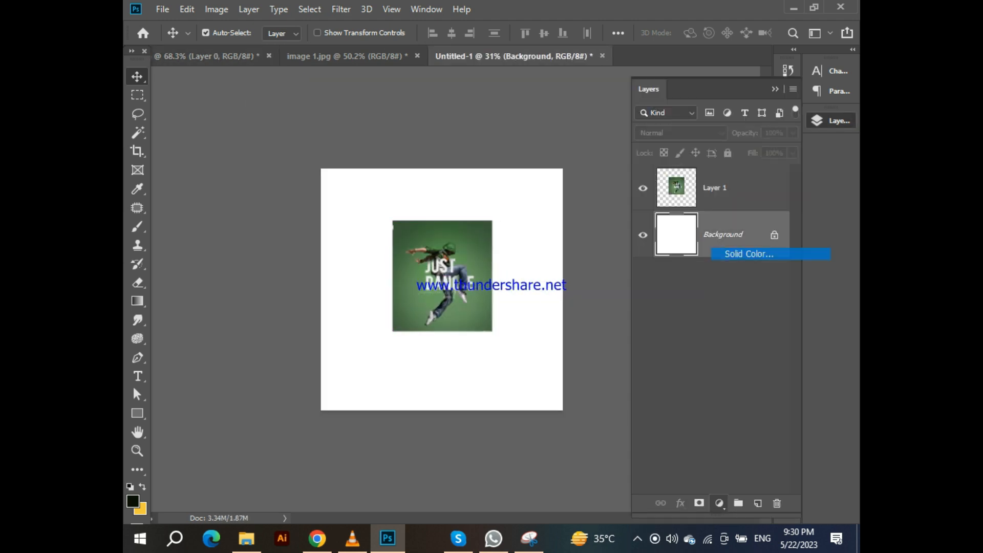
left_click(404, 228)
left_click(805, 267)
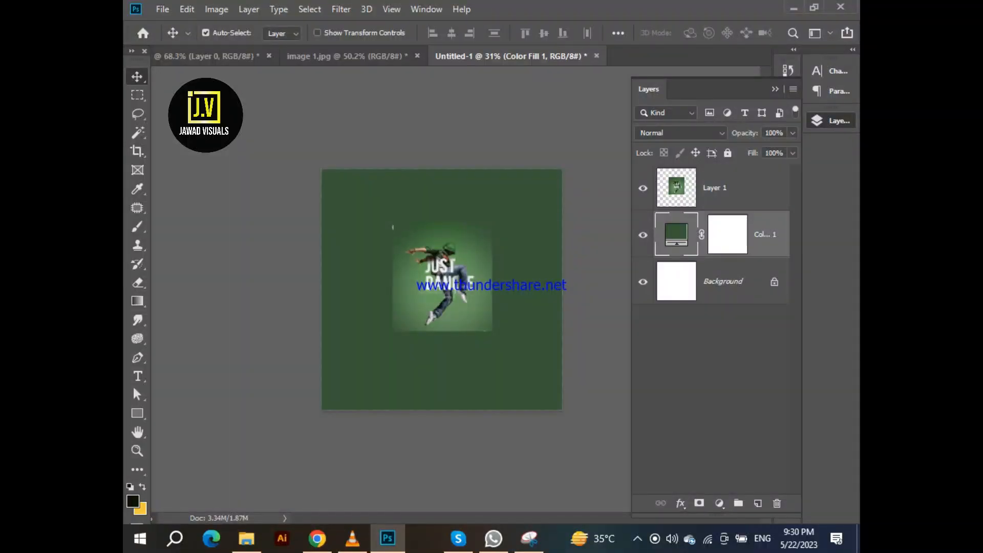
Create a new layer and paint a soft light-green glow in the canvas centre with a 1200 px soft brush
key("ctrl+shift+alt+n")
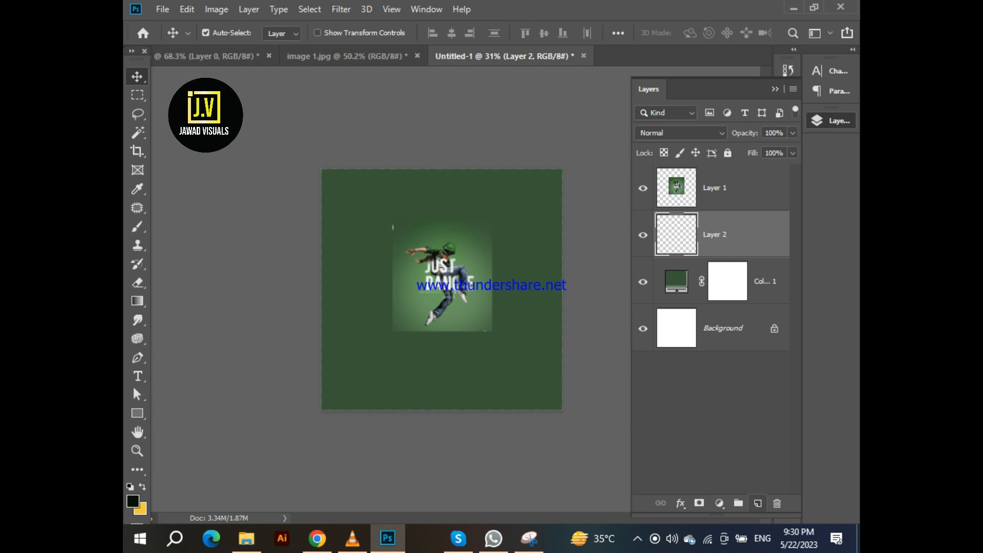
key("i")
key("b")
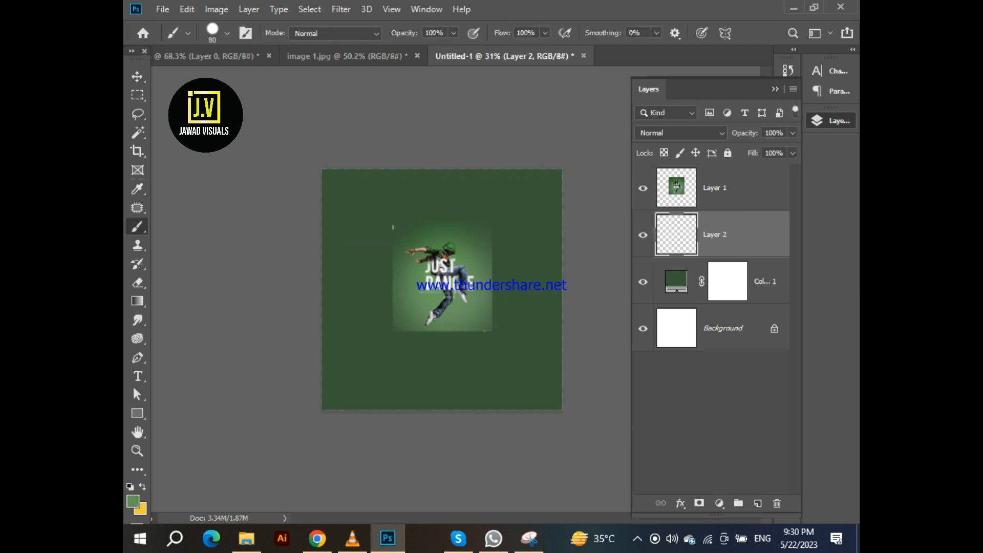
key("bracketleft")
key("bracketleft")
key("bracketleft")
left_click(227, 33)
double_click(220, 217)
left_click(440, 287)
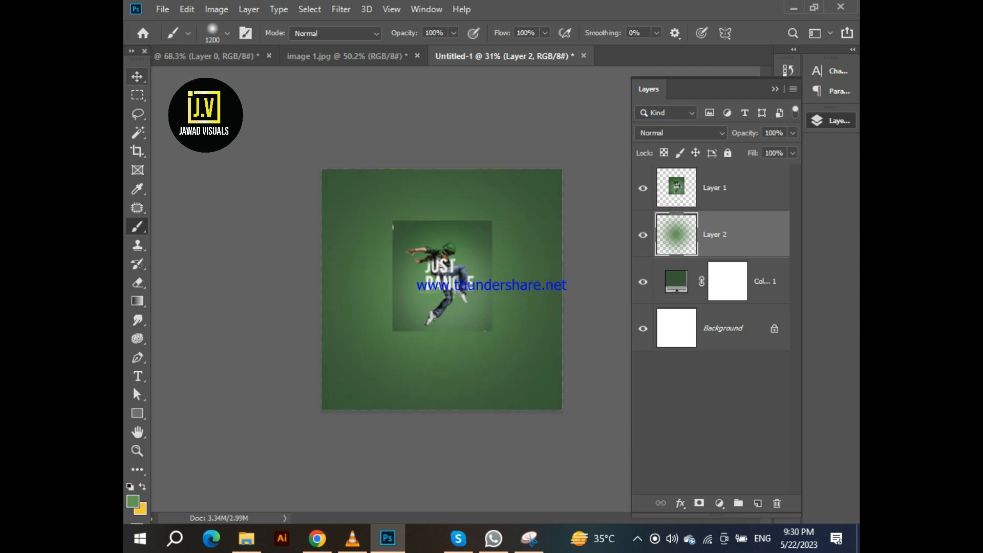
Hide the dancer reference layer and group the glow and colour-fill layers into a group named bg
left_click(136, 76)
left_click(643, 188)
left_click(765, 282, "shift")
key("ctrl+g")
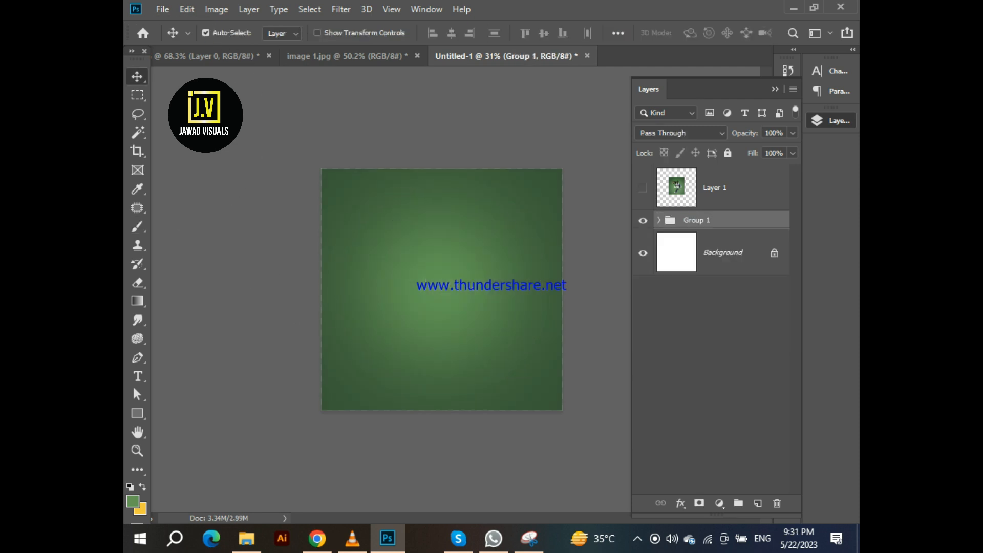
type("bg")
key("Return")
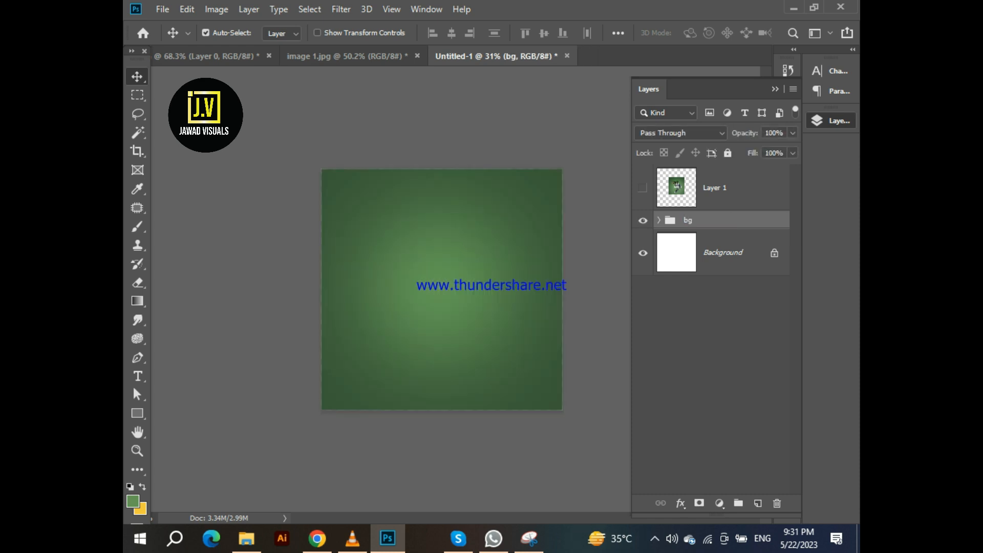
Switch to image 1.jpg and delete its two hidden text layers above Layer 0
left_click(347, 56)
scroll(512, 306, "up", 7)
scroll(512, 305, "down", 2)
left_click(759, 232)
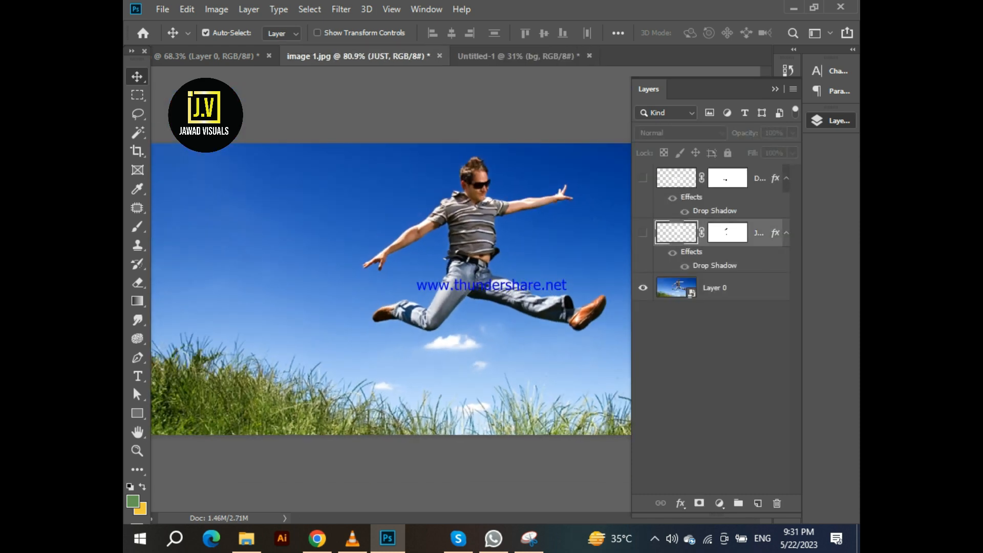
key("Delete")
left_click(760, 178)
key("Delete")
scroll(442, 289, "down", 4)
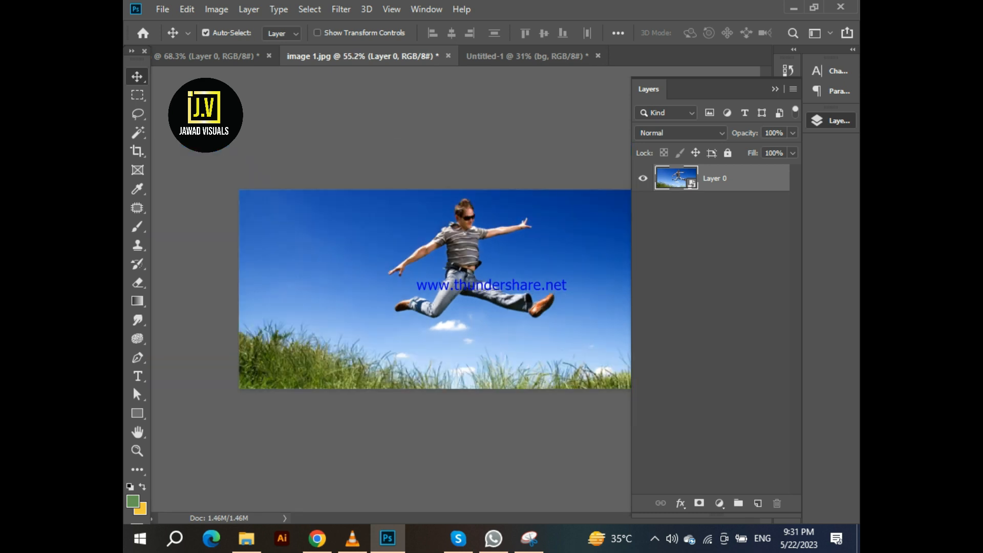
key("ctrl+alt+i")
left_click(696, 206)
left_click(663, 300)
Zoom in and start a Pen tool path at the neck, tracing along the top of the outstretched right-hand arm
scroll(528, 220, "up", 15)
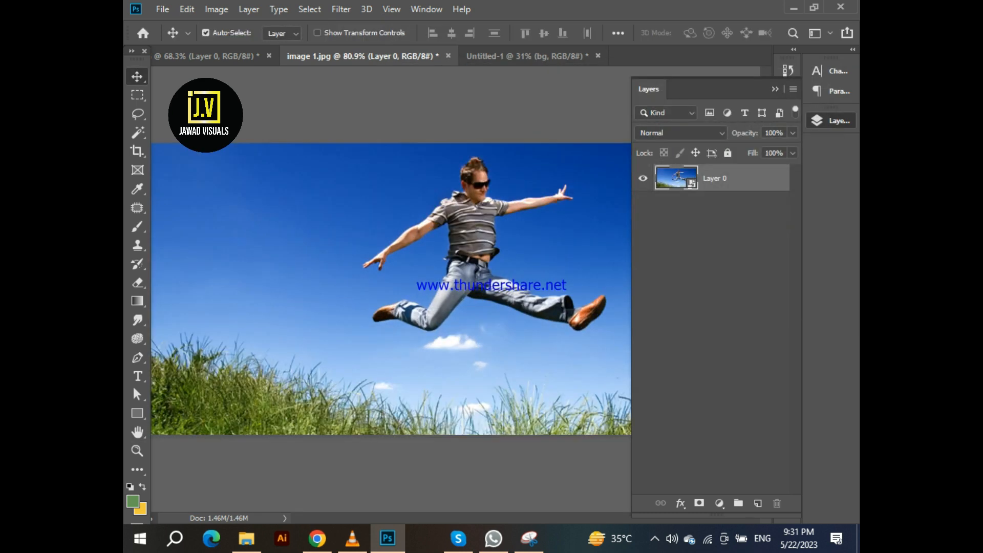
scroll(422, 199, "down", 4)
key("p")
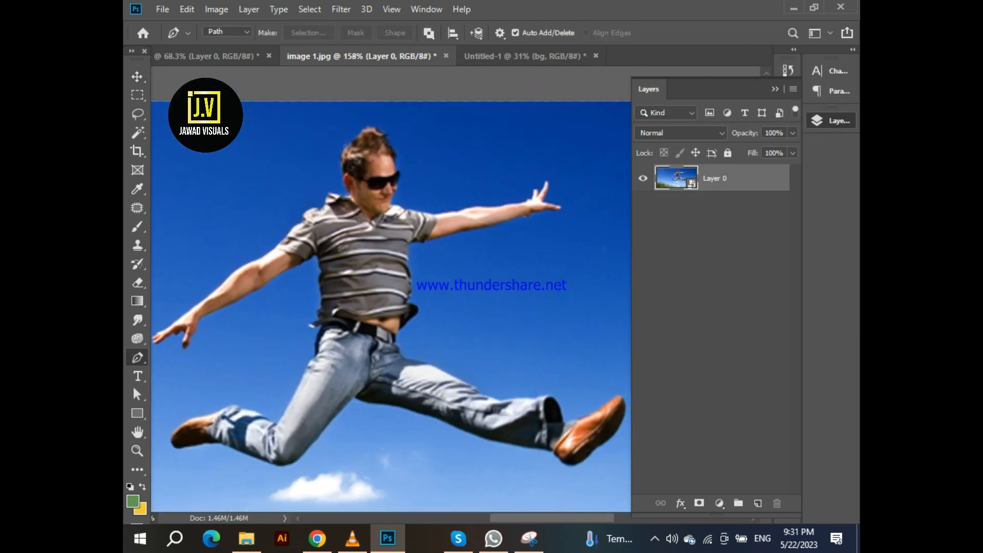
scroll(410, 197, "up", 12)
left_click(399, 223, "alt")
left_click_drag(399, 224, 287, 209)
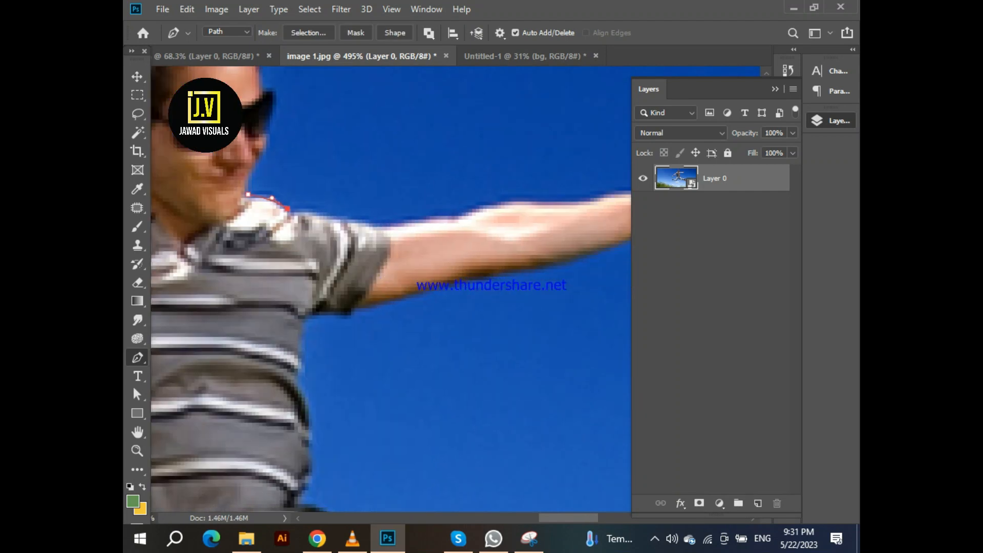
left_click_drag(394, 223, 318, 232)
left_click(382, 227)
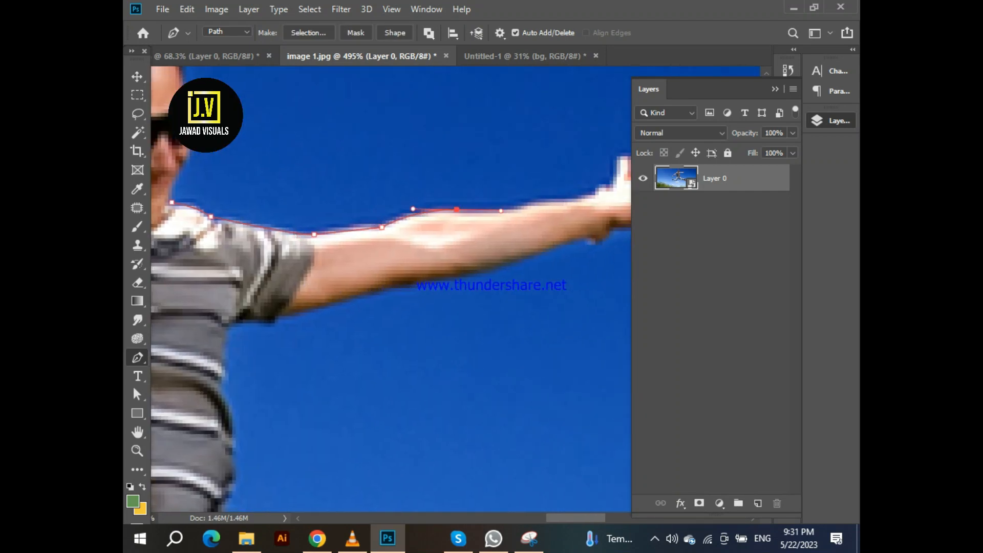
left_click_drag(405, 233, 233, 279)
left_click(336, 254)
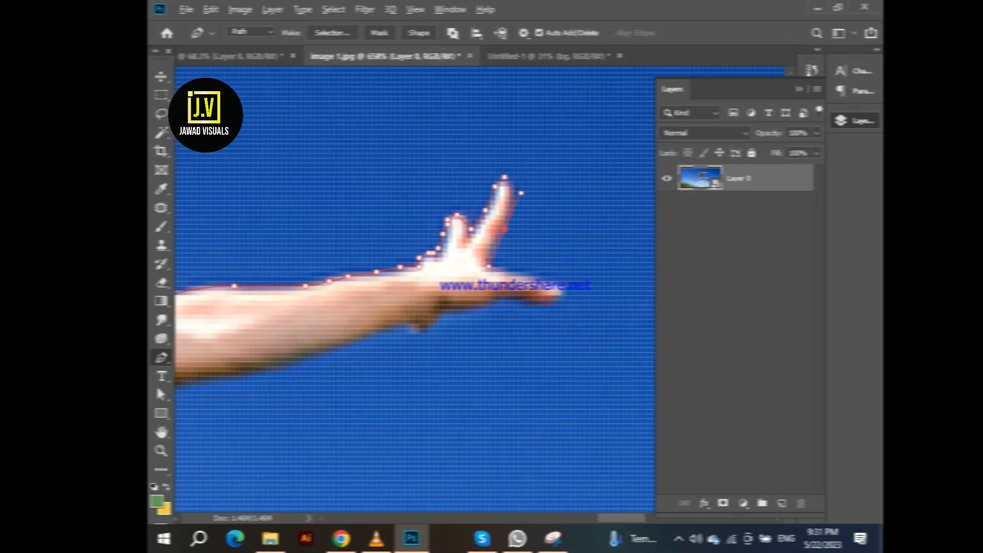
Continue the path around the right hand and back along the underside of that arm
left_click(495, 267)
left_click_drag(567, 286, 562, 297)
left_click(500, 296, "alt")
left_click_drag(500, 296, 523, 294)
left_click_drag(521, 297, 483, 288)
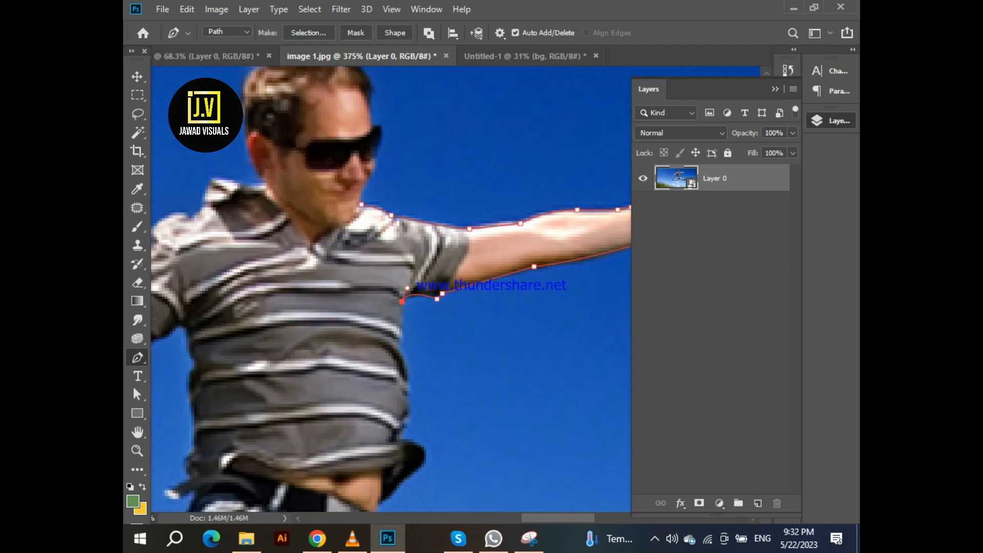
Continue the path down the side of the torso towards the hip
scroll(402, 302, "up", 4)
left_click(408, 252)
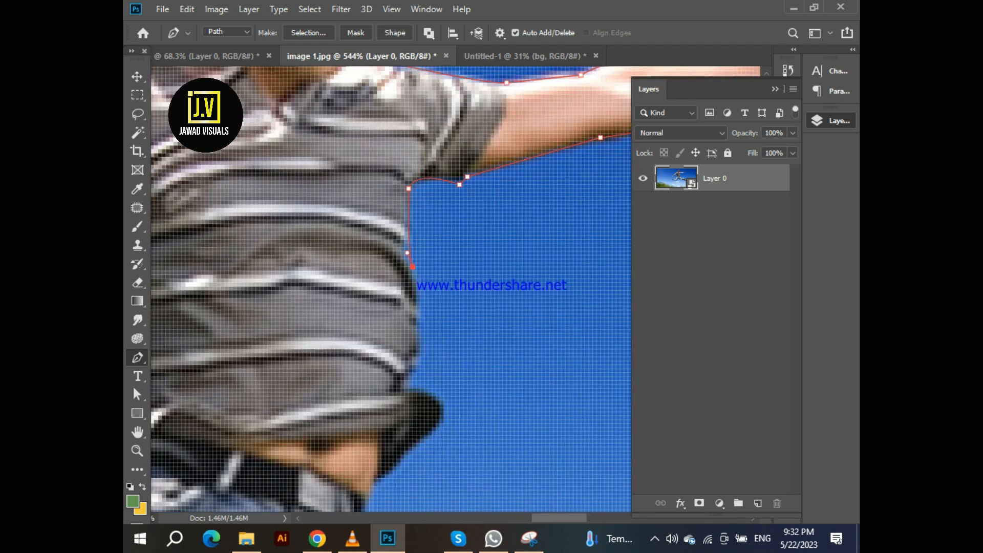
scroll(412, 287, "down", 3)
left_click_drag(412, 296, 380, 318)
scroll(409, 287, "down", 3)
left_click(408, 228)
scroll(410, 227, "down", 3)
left_click_drag(453, 210, 389, 252)
left_click(410, 249)
left_click(398, 272)
left_click(398, 294)
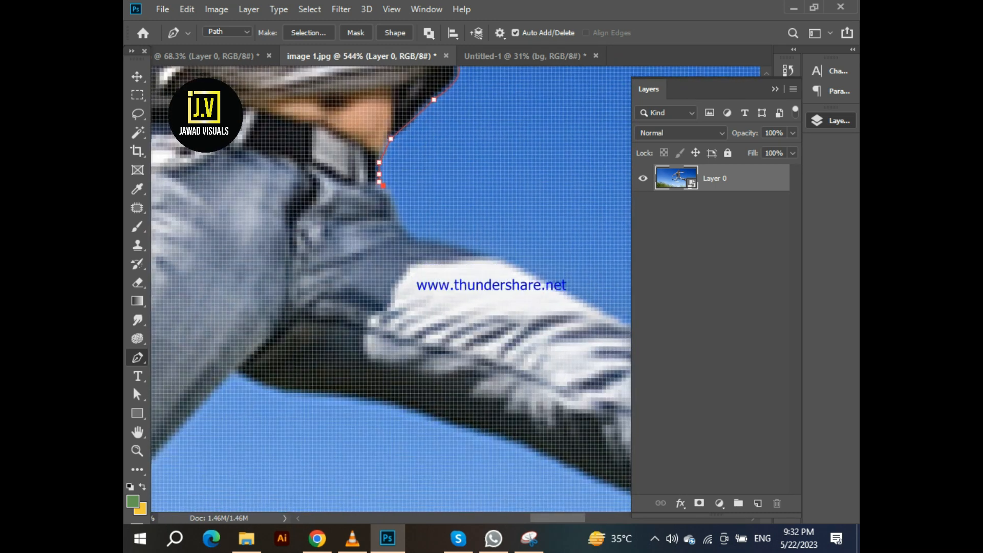
Continue the path around the right leg and back along its underside into the crotch
left_click(408, 231)
scroll(408, 231, "down", 4)
left_click(378, 204)
left_click(496, 271)
left_click(415, 241)
key("ctrl+z")
scroll(537, 240, "up", 4)
mouse_move(549, 229)
left_mouse_down()
mouse_move(579, 251)
mouse_move(460, 187)
left_mouse_up()
left_click(465, 259)
left_click_drag(465, 259, 287, 267)
left_click(334, 256)
mouse_move(496, 217)
left_mouse_down()
mouse_move(485, 280)
mouse_move(562, 134)
left_mouse_up()
mouse_move(470, 266)
left_mouse_down()
mouse_move(382, 301)
mouse_move(547, 226)
left_mouse_up()
mouse_move(415, 272)
left_mouse_down()
mouse_move(364, 213)
mouse_move(501, 261)
left_mouse_up()
left_click(415, 272, "alt")
mouse_move(435, 218)
left_mouse_down()
mouse_move(398, 216)
mouse_move(596, 296)
left_mouse_up()
left_click(436, 218, "alt")
scroll(293, 218, "down", 4)
mouse_move(343, 198)
left_mouse_down()
mouse_move(302, 195)
mouse_move(471, 211)
left_mouse_up()
left_click(342, 197, "alt")
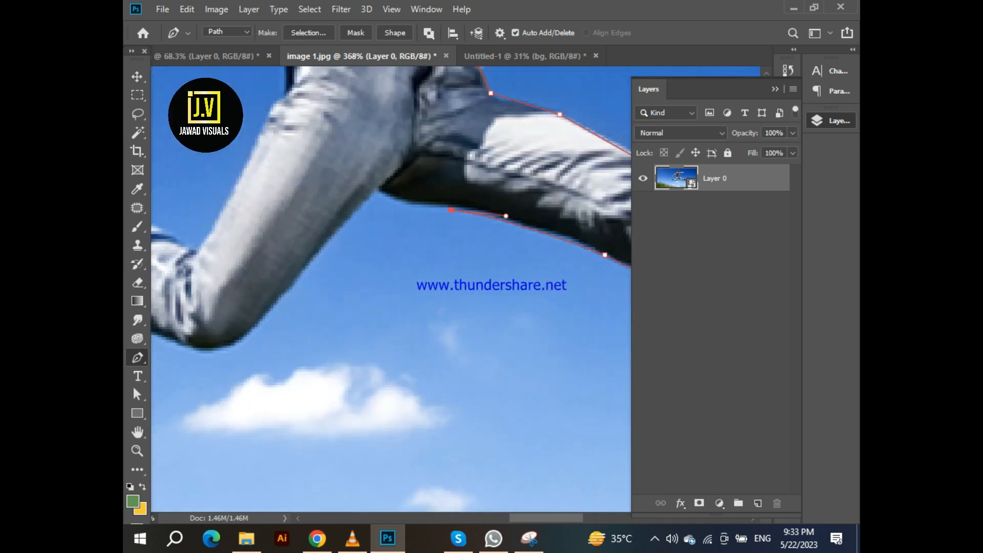
Continue the path down the left leg and underneath the left shoe
left_click_drag(371, 188, 340, 164)
left_click_drag(371, 188, 487, 171)
left_click(473, 300)
mouse_move(356, 308)
left_mouse_down()
mouse_move(295, 265)
mouse_move(537, 340)
left_mouse_up()
left_click(356, 308, "alt")
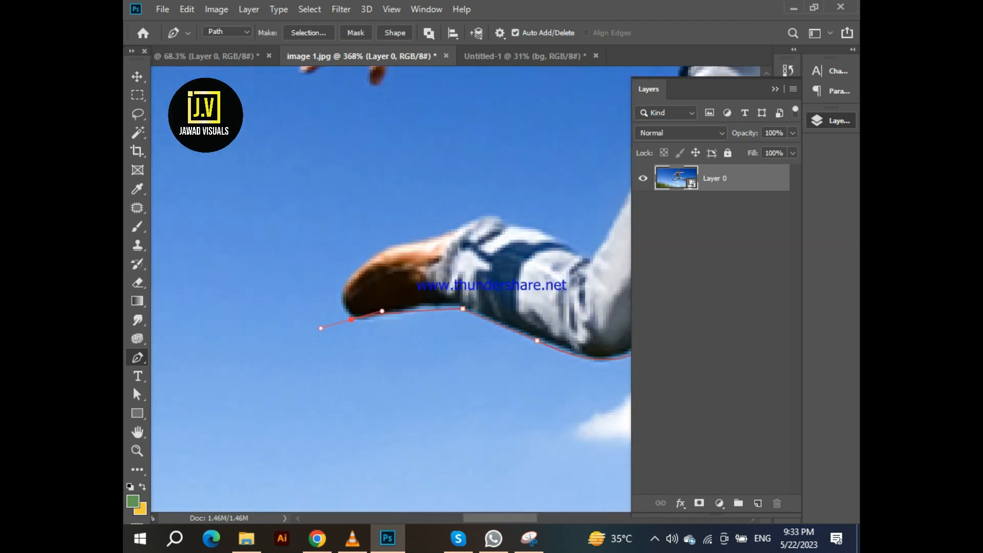
scroll(350, 321, "up", 2)
left_click_drag(372, 319, 319, 338)
left_click(371, 319, "alt")
left_click_drag(416, 226, 442, 219)
left_click(417, 225, "alt")
left_click_drag(417, 226, 223, 259)
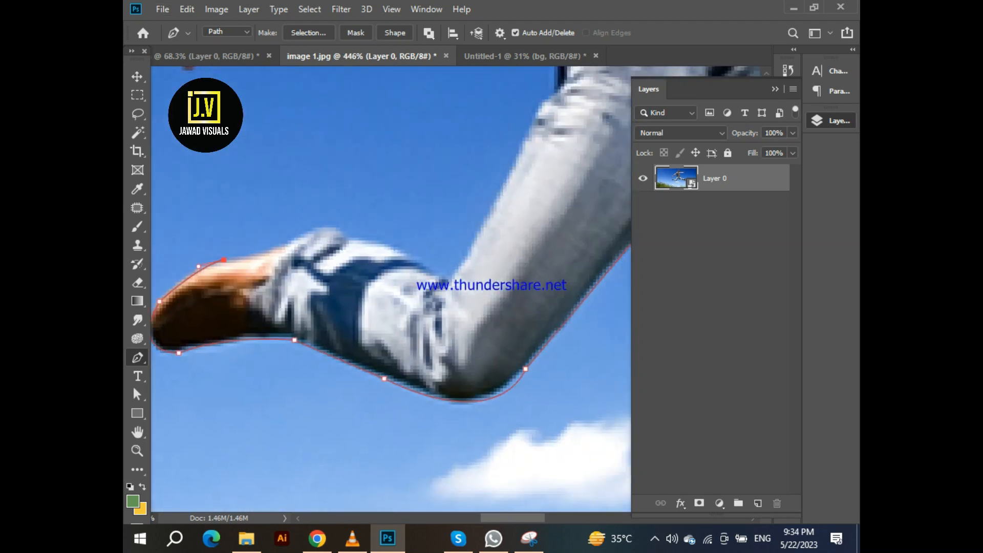
Continue the path around the tip and top of the left shoe and up the leg
left_click_drag(445, 280, 350, 488)
left_click(445, 280, "alt")
left_click_drag(437, 339, 500, 201)
left_click(437, 339, "alt")
left_click_drag(462, 298, 493, 283)
left_click(462, 298, "alt")
left_click_drag(462, 297, 449, 345)
left_click_drag(466, 262, 487, 236)
left_click(465, 262, "alt")
left_click(468, 255)
scroll(465, 265, "up", 3)
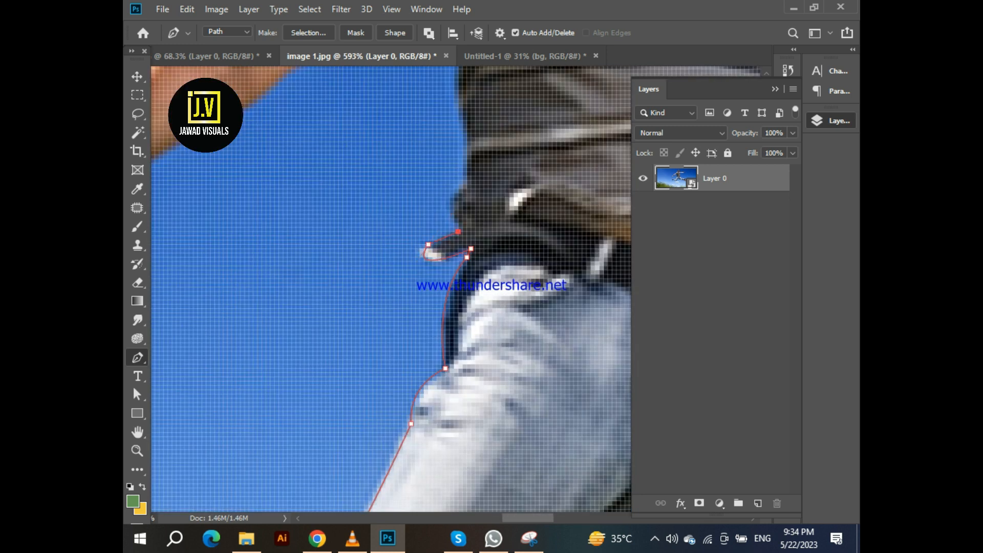
Continue the path up the body towards the left arm and hand
left_click(458, 219)
left_click(449, 207)
left_click_drag(448, 197, 455, 193)
left_click(449, 197, "alt")
left_click_drag(462, 189, 467, 183)
left_click(462, 189, "alt")
left_click_drag(462, 188, 470, 341)
left_click_drag(465, 172, 463, 150)
left_click_drag(439, 154, 602, 135)
left_click_drag(536, 174, 625, 145)
left_click_drag(465, 235, 548, 206)
left_click_drag(365, 292, 433, 243)
left_click_drag(419, 264, 412, 273)
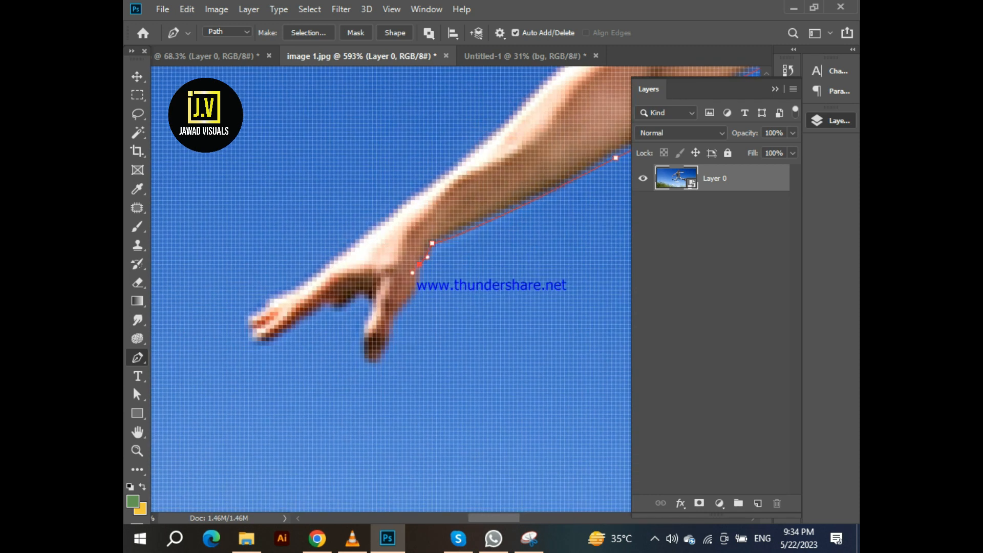
Trace the path around the left hand's fingers and up the arm to the shoulder
left_click(248, 317)
left_click_drag(270, 298, 283, 291)
left_click_drag(269, 299, 203, 376)
left_click_drag(355, 268, 460, 179)
left_click_drag(356, 268, 412, 224)
left_click_drag(371, 262, 281, 357)
left_click_drag(384, 296, 445, 277)
left_click_drag(506, 261, 514, 256)
left_click(483, 267, "alt")
left_click(487, 260)
left_click_drag(487, 260, 344, 348)
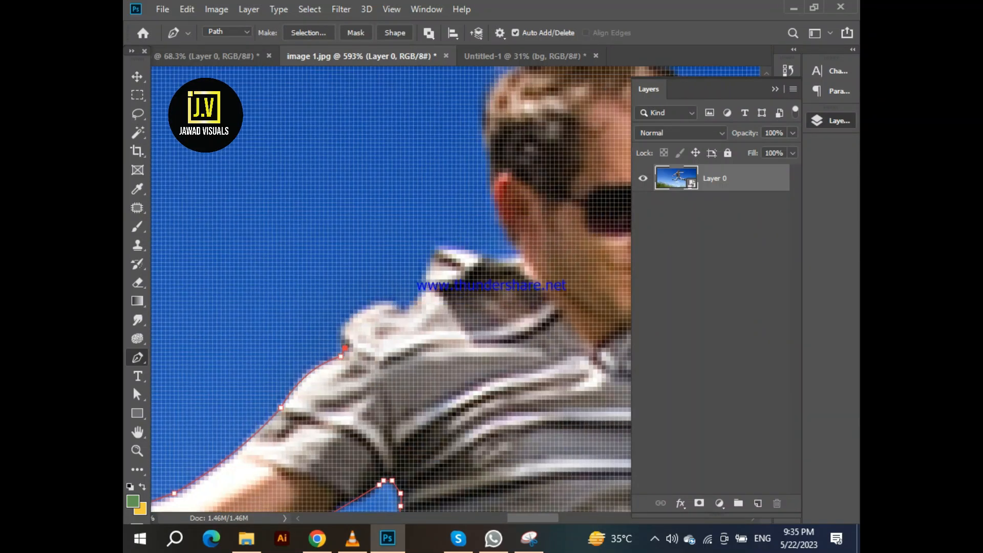
Close the path around the head and bring the cut-out man into Untitled-1 as a layer above the bg group
left_click_drag(520, 253, 494, 453)
left_click_drag(455, 304, 319, 333)
left_click(455, 304, "alt")
left_click_drag(396, 253, 435, 232)
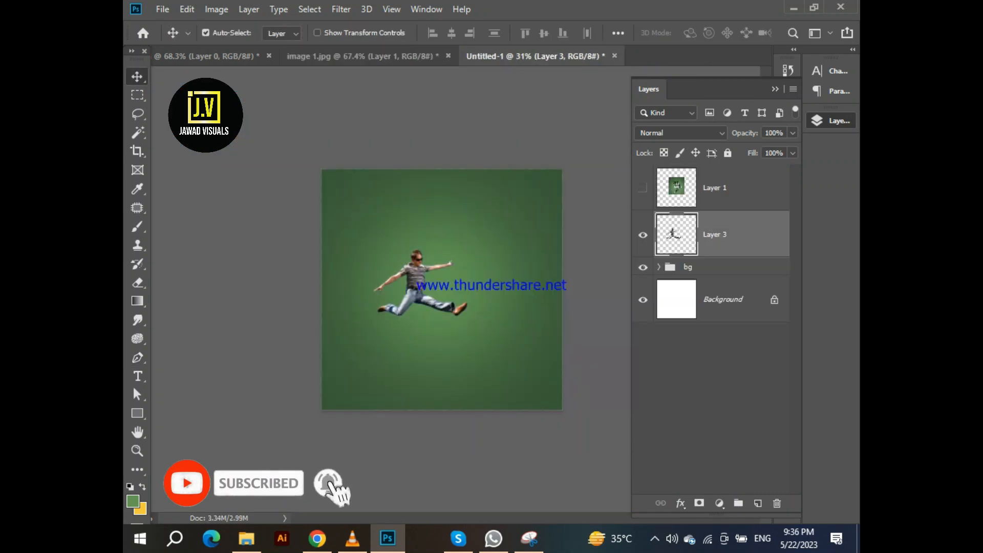
left_click_drag(451, 266, 455, 261)
left_click_drag(547, 198, 540, 204)
key("Return")
Enlarge the man's layer slightly with Free Transform
scroll(441, 289, "up", 3)
left_click_drag(435, 226, 436, 231)
key("ctrl+t")
left_click_drag(572, 178, 584, 170)
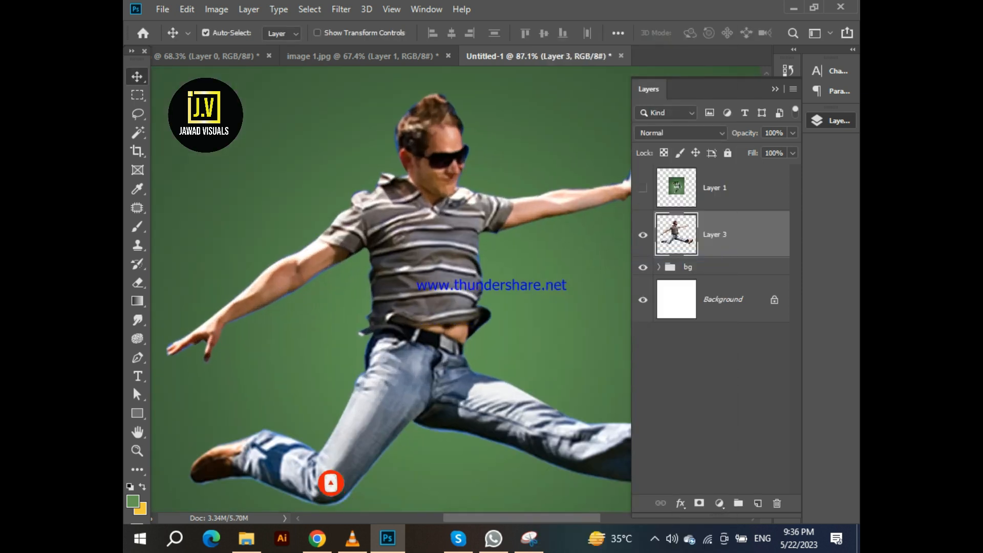
Select the Clone Stamp at 10 px and clone over the blue fringe around the man's hair
key("s")
scroll(389, 287, "up", 3)
scroll(410, 200, "up", 4)
key("bracketleft")
key("bracketleft")
key("bracketleft")
mouse_move(338, 244)
left_mouse_down()
mouse_move(313, 312)
mouse_move(324, 382)
left_mouse_up()
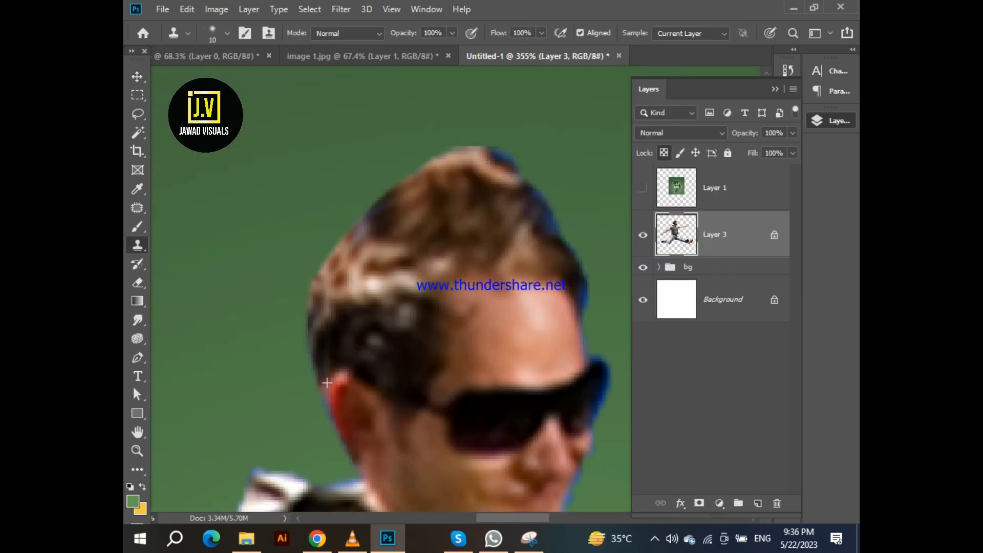
mouse_move(519, 173)
left_mouse_down()
mouse_move(584, 274)
mouse_move(584, 317)
left_mouse_up()
left_click_drag(573, 354, 462, 210)
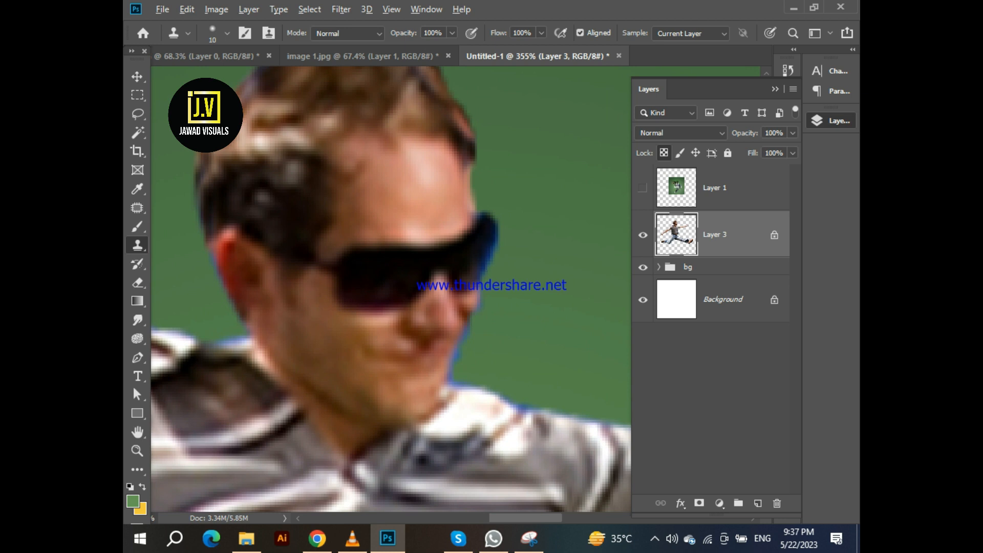
Clone over the blue fringe along the man's face, sunglasses and shoulder
scroll(481, 307, "up", 3)
scroll(454, 336, "down", 6)
left_click_drag(409, 354, 563, 174)
left_click_drag(338, 353, 474, 254)
left_click_drag(287, 358, 574, 230)
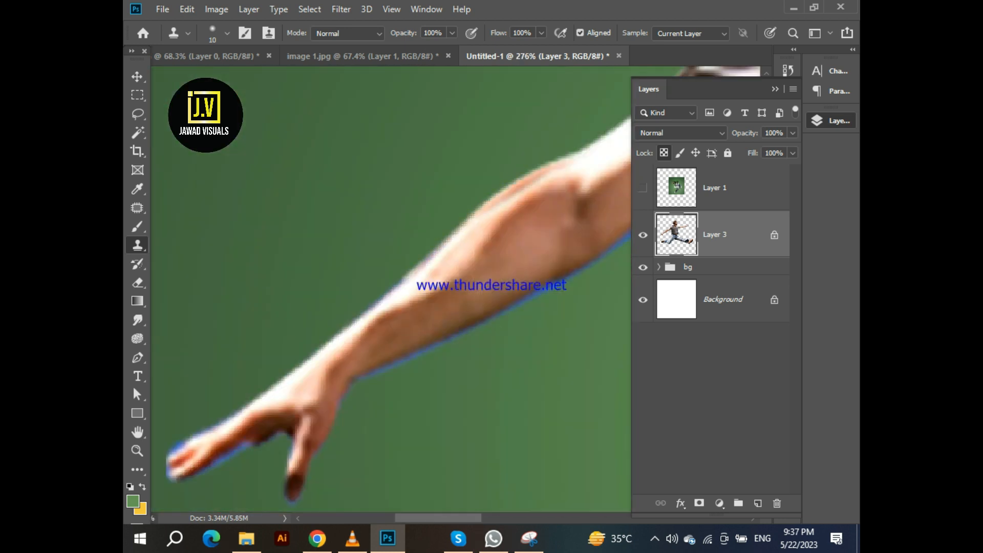
Clone over the blue fringe along the man's outstretched forearm and hand
scroll(368, 310, "down", 6)
scroll(368, 310, "up", 8)
mouse_move(404, 354)
left_mouse_down()
mouse_move(312, 270)
mouse_move(558, 153)
left_mouse_up()
mouse_move(563, 169)
left_mouse_down()
mouse_move(326, 288)
mouse_move(578, 353)
mouse_move(535, 408)
left_mouse_up()
scroll(494, 168, "down", 2)
left_click_drag(534, 408, 466, 202)
left_click_drag(468, 414, 540, 131)
left_click_drag(328, 307, 476, 172)
left_click_drag(251, 254, 302, 195)
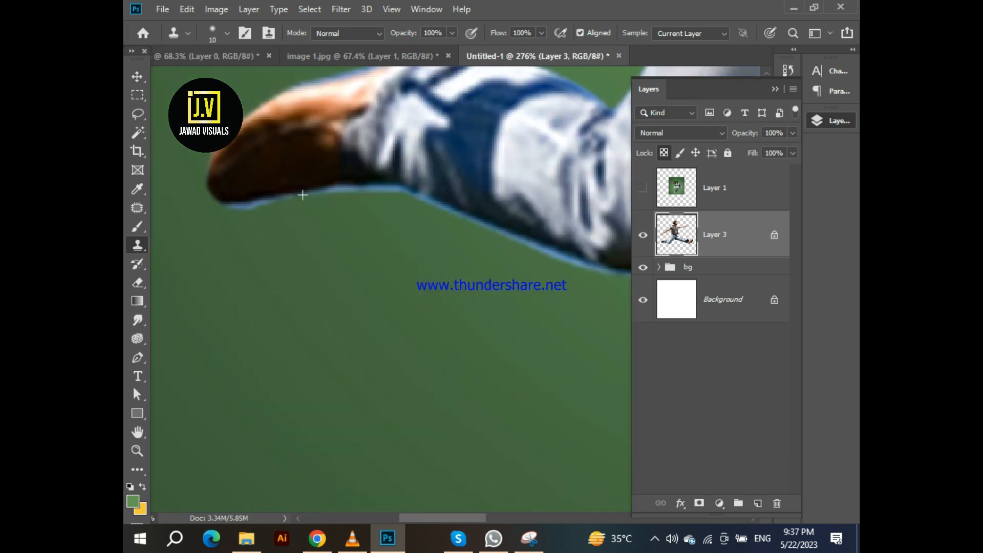
Clone over the blue fringe along the man's trouser leg and shoe
left_click_drag(509, 212, 406, 190)
left_click_drag(533, 120, 491, 157)
left_click_drag(499, 164, 320, 340)
left_click_drag(500, 197, 310, 230)
mouse_move(287, 177)
left_mouse_down()
mouse_move(575, 237)
mouse_move(391, 186)
left_mouse_up()
left_click_drag(189, 154, 458, 211)
left_click_drag(538, 240, 354, 190)
Clone away the remaining blue fringe along the edges of the man's clothing and limbs
scroll(368, 215, "down", 7)
scroll(488, 167, "up", 5)
mouse_move(387, 274)
left_mouse_down()
mouse_move(478, 171)
mouse_move(410, 142)
left_mouse_up()
mouse_move(327, 153)
left_mouse_down()
mouse_move(416, 165)
mouse_move(316, 105)
mouse_move(401, 148)
left_mouse_up()
scroll(315, 105, "down", 5)
mouse_move(402, 148)
left_mouse_down()
mouse_move(308, 109)
mouse_move(507, 210)
mouse_move(445, 394)
left_mouse_up()
scroll(404, 261, "up", 2)
scroll(410, 286, "up", 4)
left_click_drag(404, 258, 413, 353)
scroll(435, 348, "up", 4)
left_click_drag(402, 400, 445, 441)
left_click_drag(435, 436, 475, 307)
scroll(458, 353, "down", 10)
scroll(460, 297, "up", 10)
left_click_drag(465, 258, 600, 217)
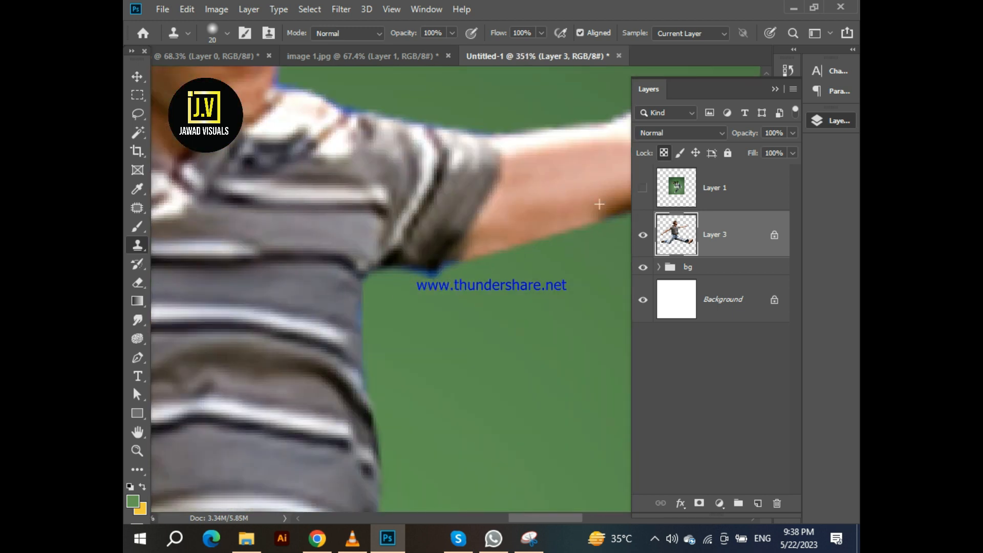
Clone over the fringe beneath the sleeve and along the fingertips of the arm
scroll(599, 204, "down", 5)
mouse_move(378, 241)
left_mouse_down()
mouse_move(538, 204)
mouse_move(569, 179)
left_mouse_up()
scroll(568, 179, "up", 3)
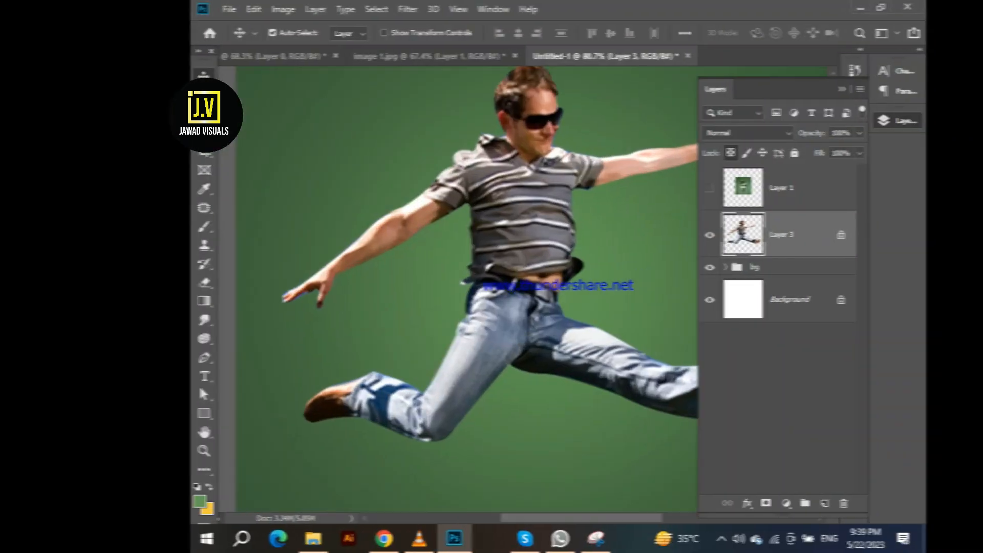
scroll(563, 286, "up", 3)
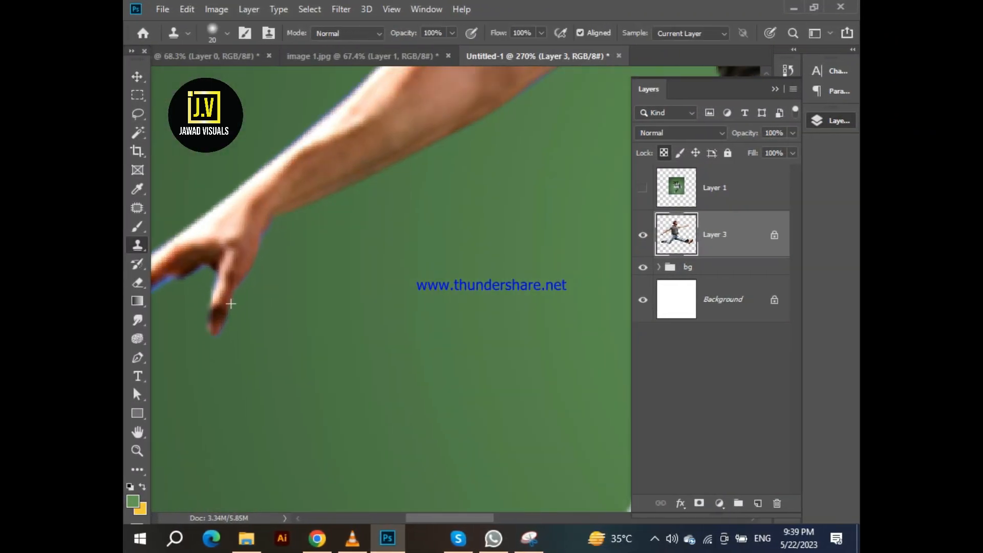
left_click_drag(231, 303, 351, 284)
scroll(491, 287, "down", 6)
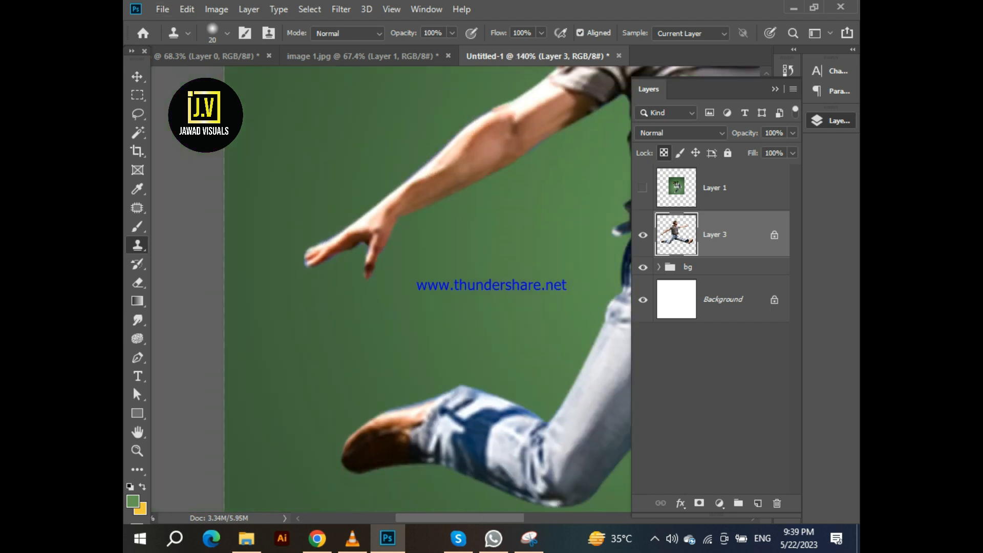
Unlock the man's layer and adjust its tone through an Image adjustment dialog
key("v")
left_click(664, 153)
left_click(217, 9)
mouse_move(236, 46)
left_click(385, 87)
left_click_drag(436, 108, 685, 108)
left_click_drag(698, 181, 695, 213)
left_click_drag(716, 109, 606, 106)
left_click(727, 135)
scroll(441, 288, "up", 1)
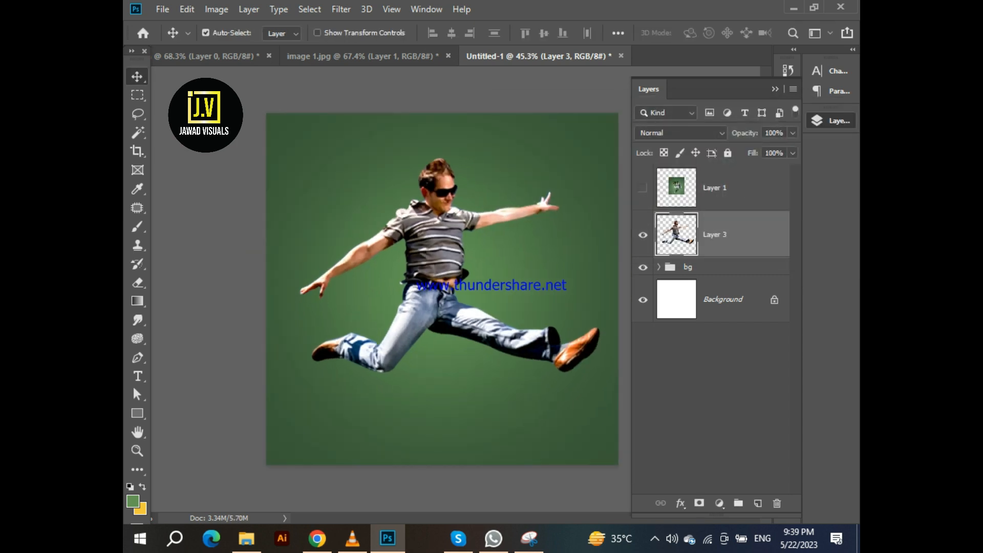
Add the text JUST in Bebas Neue and set its colour to white ffffff
key("t")
left_click(370, 279)
key("Delete")
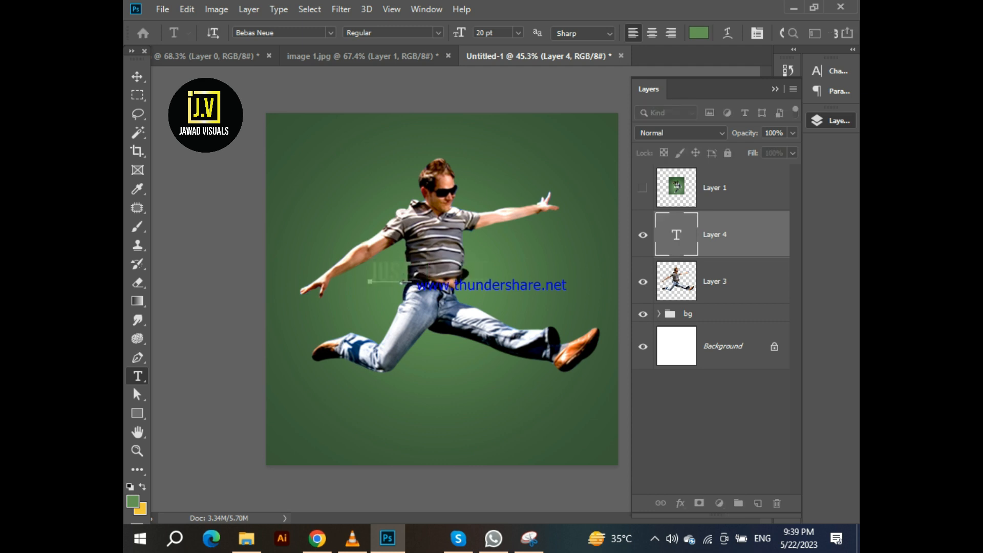
key("ctrl+a")
left_click(698, 33)
type("ffffff")
left_click(805, 267)
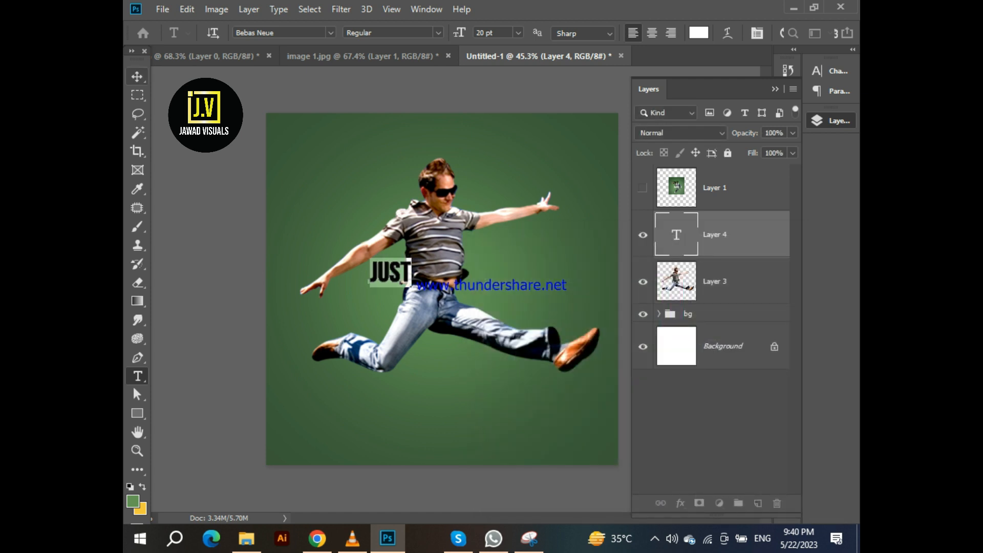
Scale the JUST text up to about 356% with Free Transform over the man's torso
left_click(137, 77)
key("ctrl+t")
left_click_drag(411, 272, 518, 299)
mouse_move(469, 273)
left_mouse_down()
mouse_move(440, 273)
mouse_move(487, 273)
left_mouse_up()
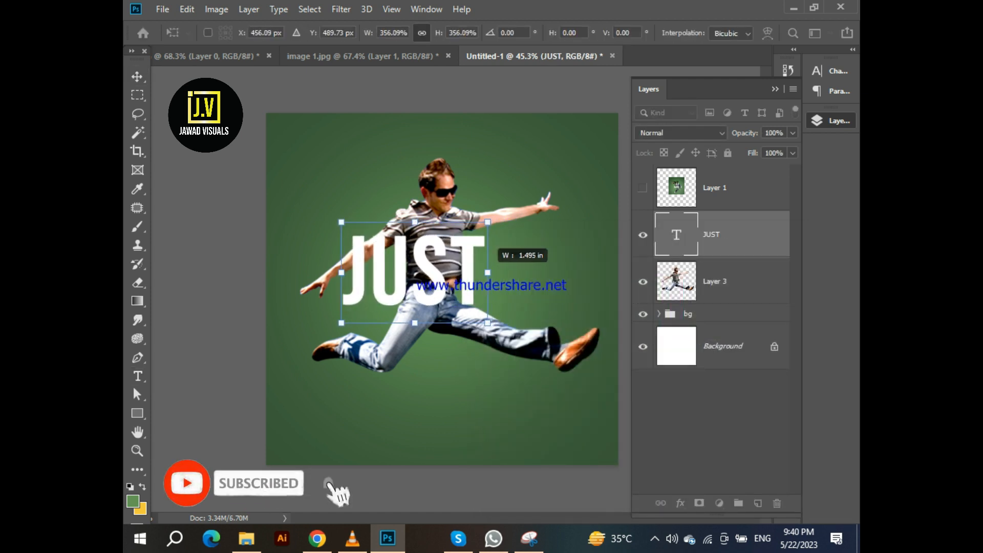
key("Return")
Duplicate the JUST text just below itself and change the copy's wording to DO IT
scroll(434, 291, "up", 4)
left_click_drag(416, 311, 418, 354)
double_click(418, 353)
type("DO IT")
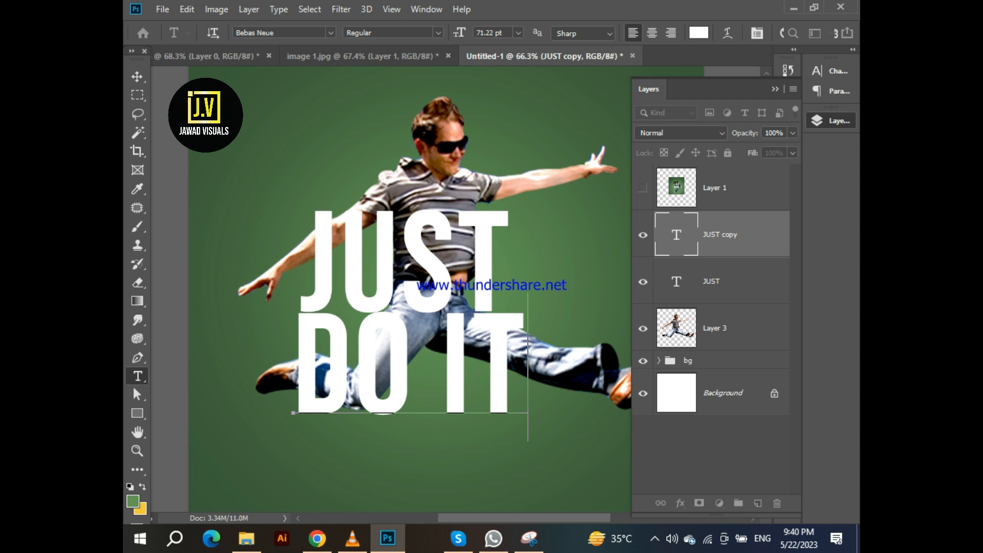
key("ctrl+Return")
Position the DO IT and JUST text layers so their left edges line up
left_click_drag(369, 357, 353, 370)
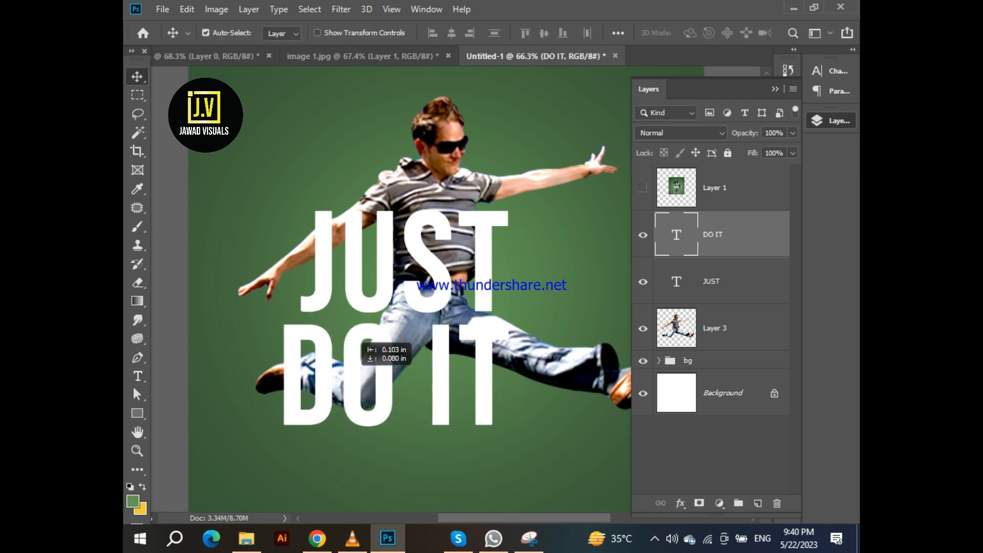
scroll(353, 369, "down", 1)
left_click_drag(432, 215, 410, 216)
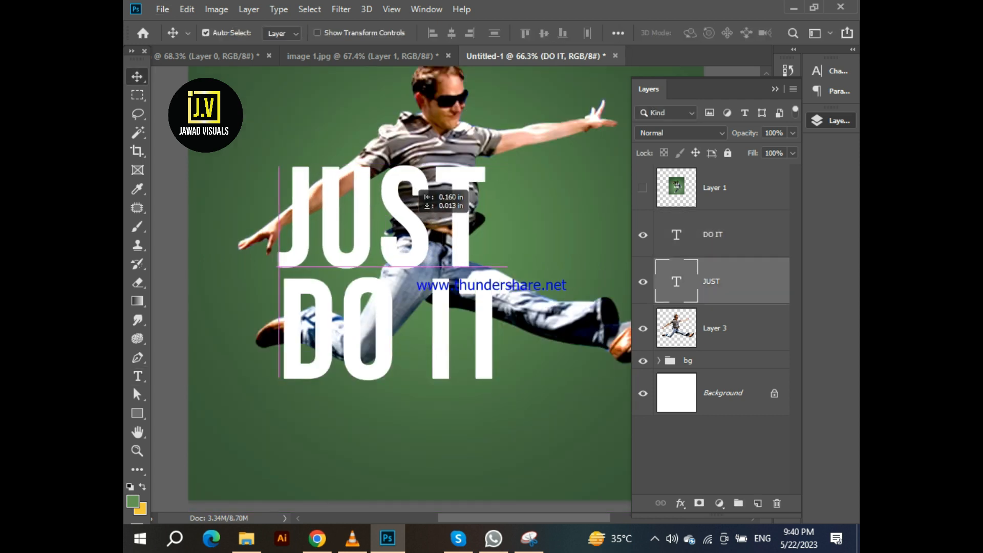
scroll(410, 216, "down", 2)
scroll(358, 361, "up", 3)
left_click_drag(345, 358, 330, 358)
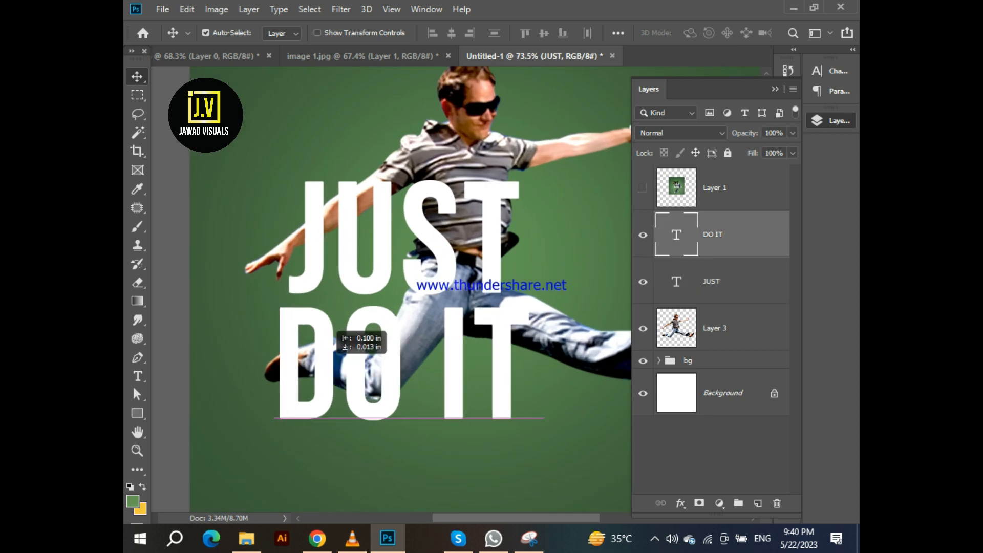
Rasterize the JUST text layer
scroll(330, 359, "up", 2)
scroll(330, 359, "down", 5)
scroll(359, 328, "up", 2)
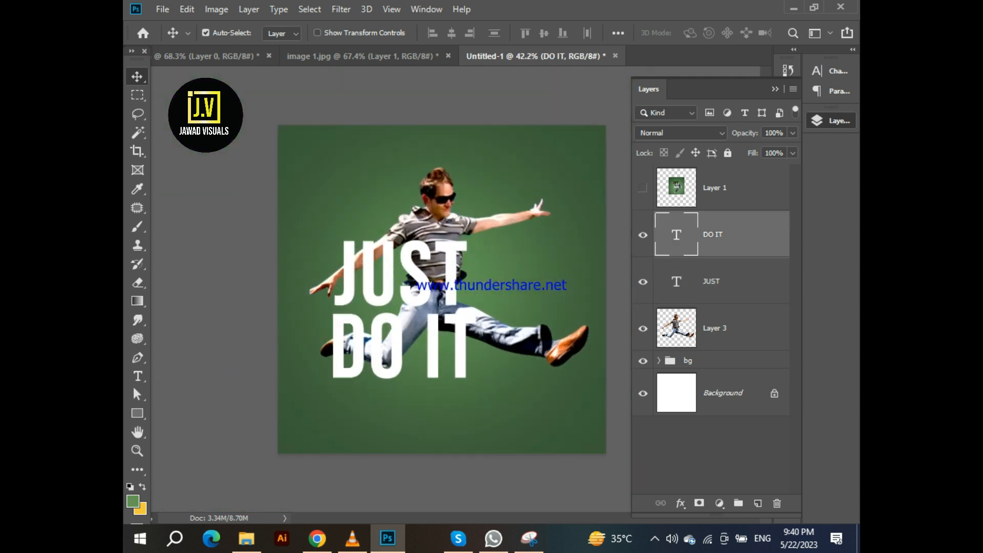
left_click(450, 228)
scroll(451, 266, "down", 1)
scroll(451, 266, "up", 2)
left_click(453, 267)
scroll(453, 266, "down", 2)
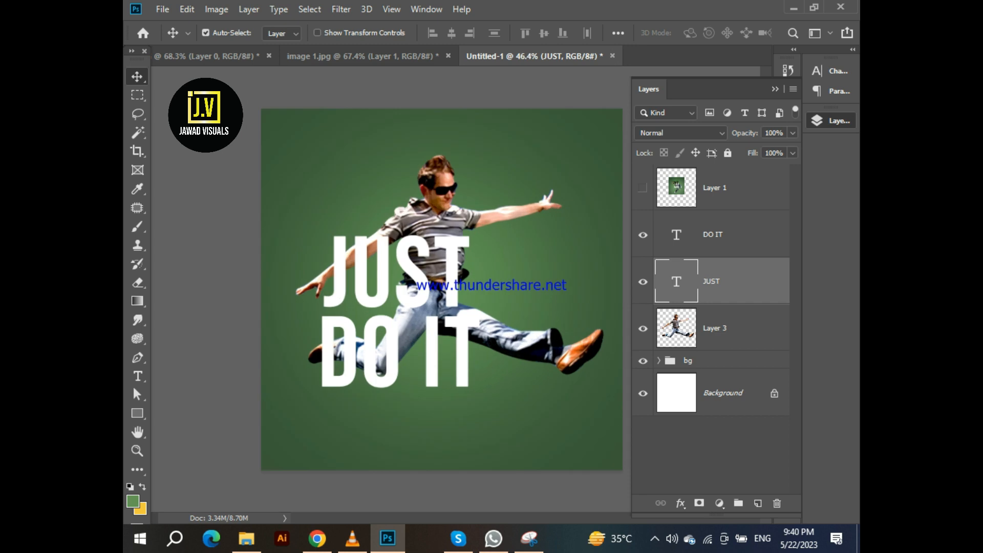
scroll(453, 267, "up", 2)
left_click(504, 261)
left_click(453, 271)
right_click(740, 281)
left_click(610, 182)
right_click(728, 281)
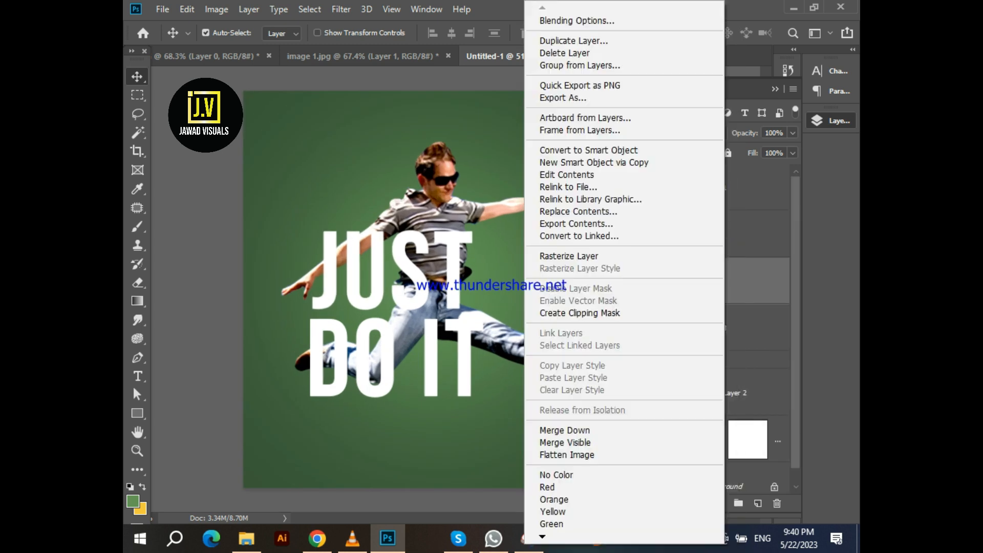
left_click(573, 256)
Add a layer mask to JUST and pick a round Brush with black as foreground colour
scroll(354, 261, "up", 7)
left_click(699, 503)
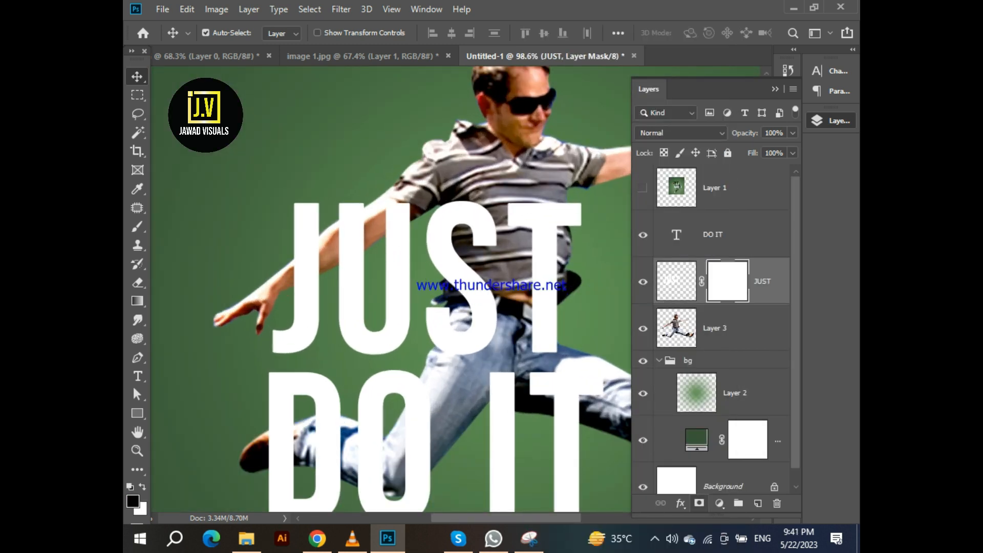
key("d")
key("b")
left_click(227, 33)
double_click(220, 307)
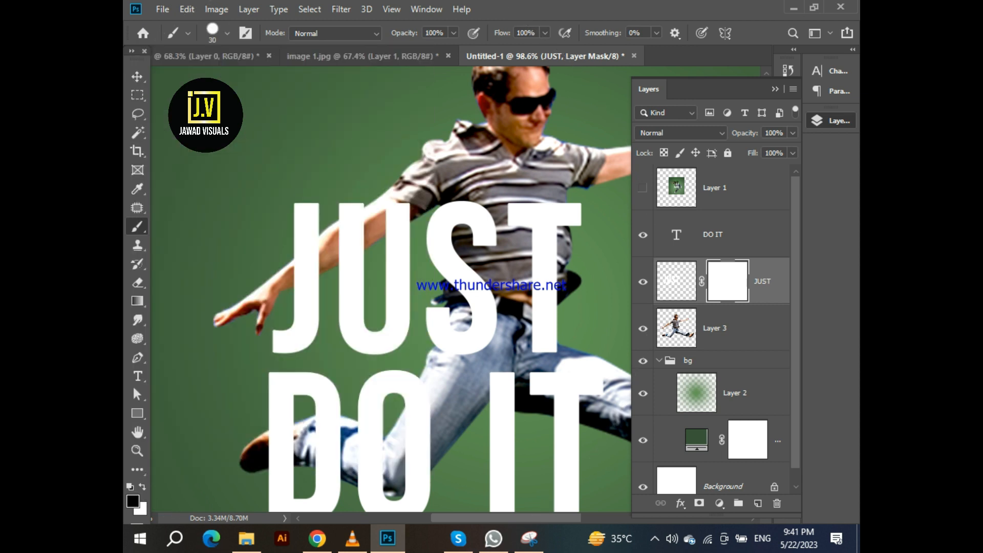
Paint black on the JUST mask so the man's forearm shows in front of the letters
scroll(310, 272, "up", 5)
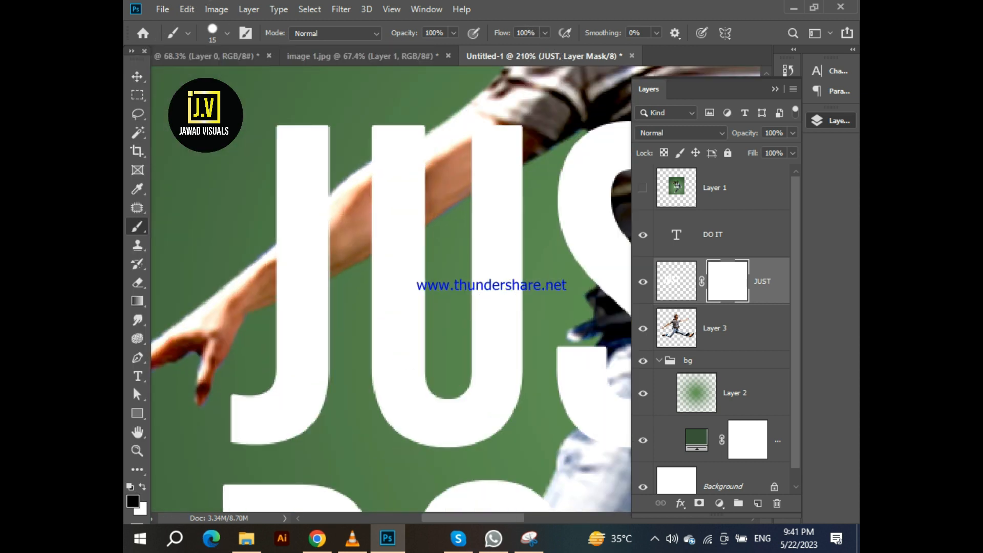
key("bracketleft")
left_click_drag(275, 281, 330, 230)
scroll(275, 274, "up", 7)
mouse_move(269, 330)
left_mouse_down()
mouse_move(367, 274)
mouse_move(357, 254)
mouse_move(397, 203)
mouse_move(357, 243)
left_mouse_up()
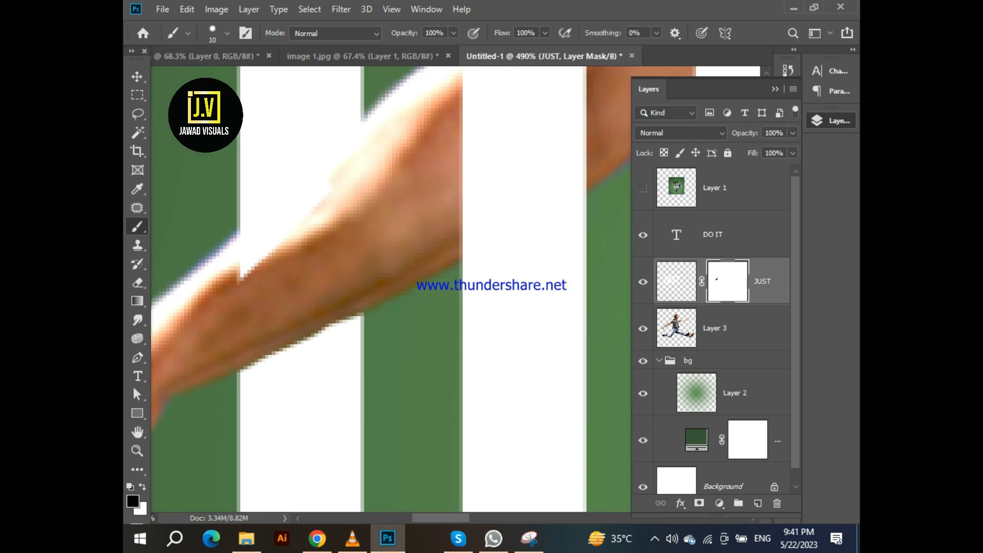
scroll(253, 269, "down", 8)
scroll(253, 269, "up", 9)
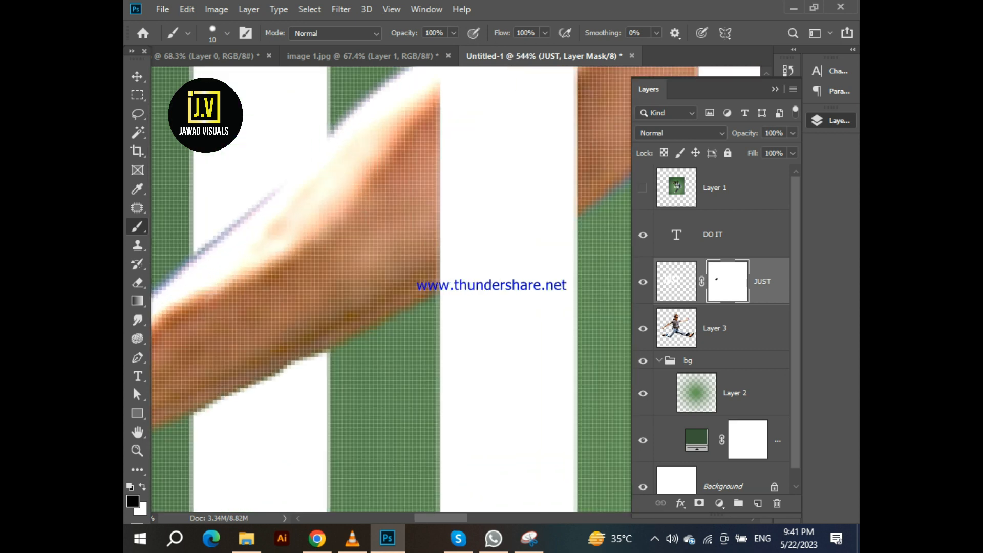
scroll(192, 268, "up", 3)
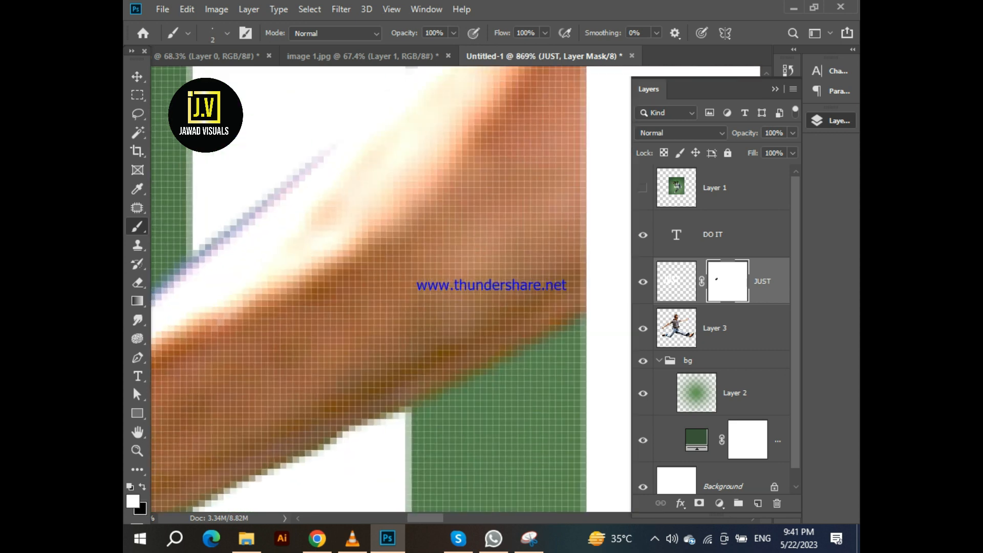
left_click_drag(256, 212, 317, 164)
scroll(326, 149, "down", 4)
scroll(297, 190, "up", 2)
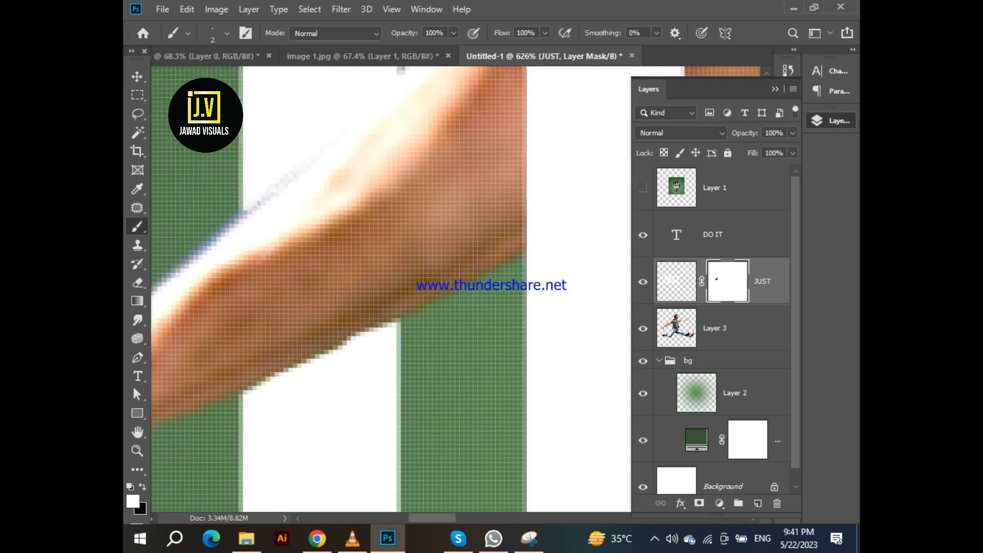
scroll(243, 211, "down", 10)
Continue masking the J and U letters where they cross the man's arm
key("v")
scroll(244, 211, "up", 4)
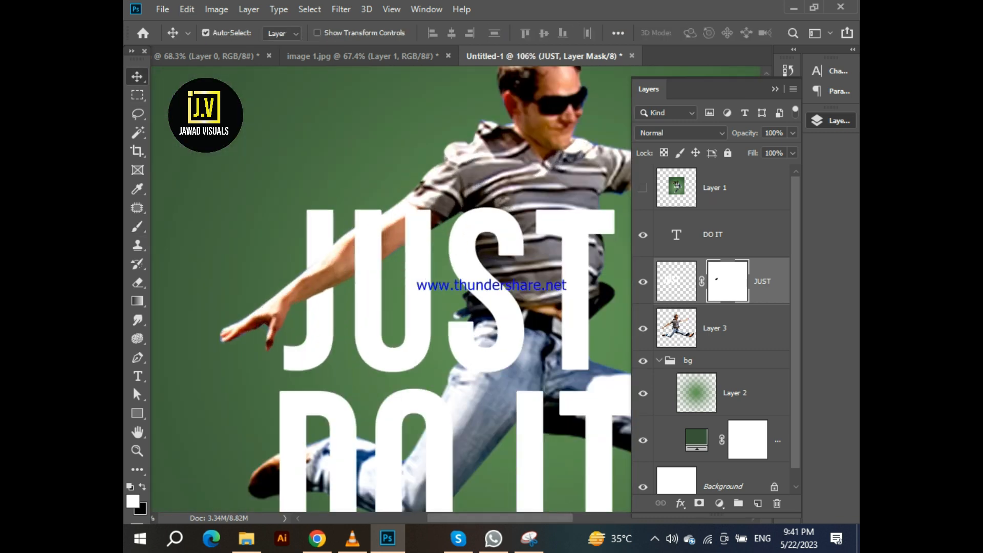
scroll(365, 260, "up", 3)
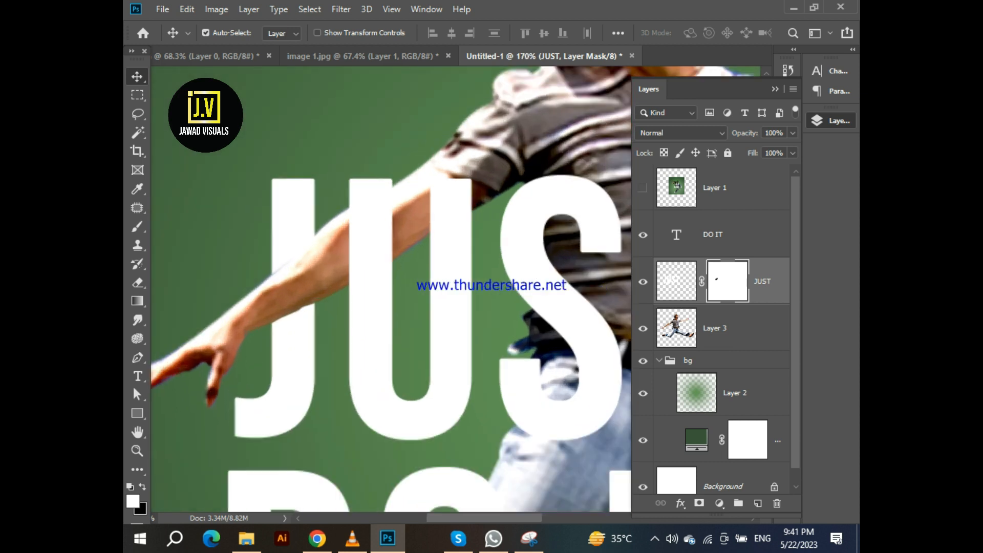
key("b")
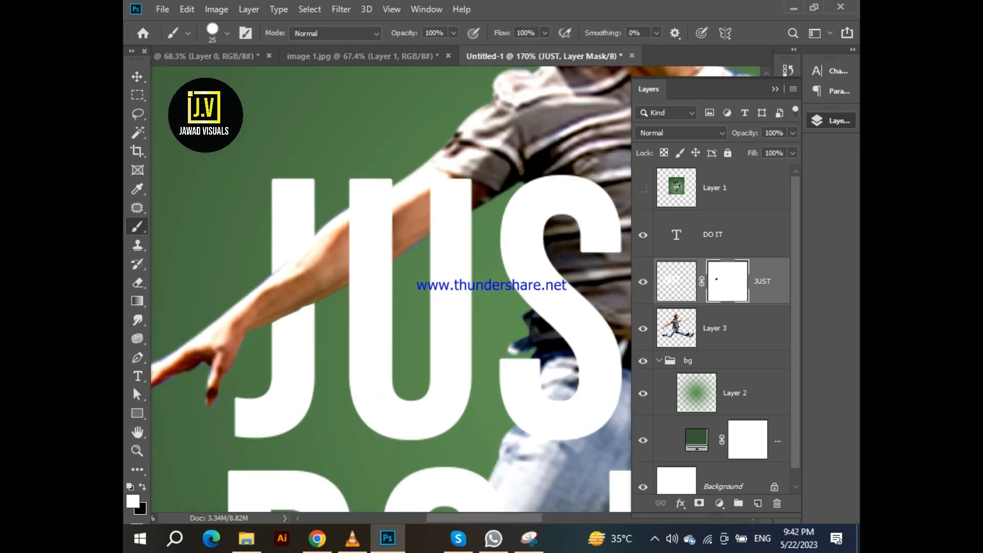
left_click_drag(357, 261, 386, 218)
scroll(388, 222, "up", 2)
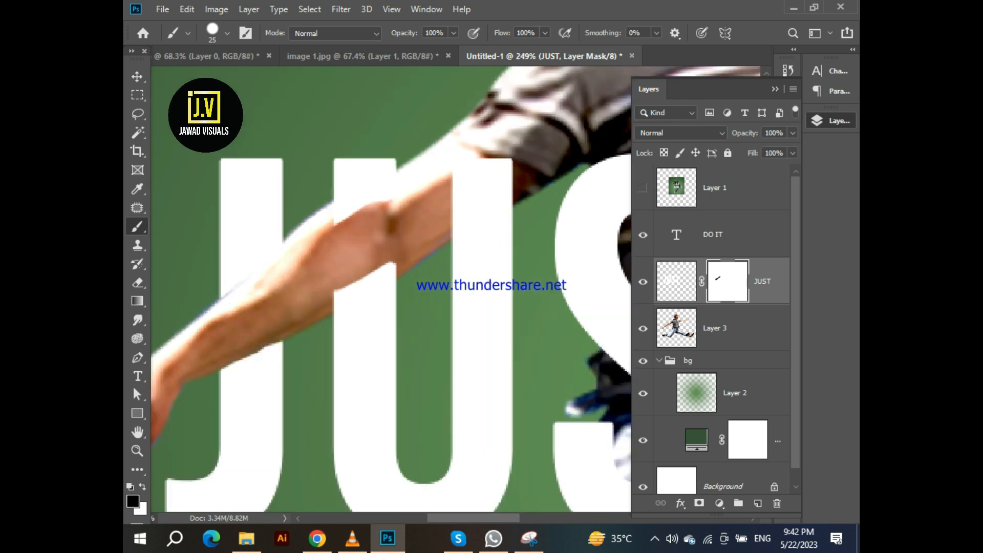
scroll(328, 286, "up", 2)
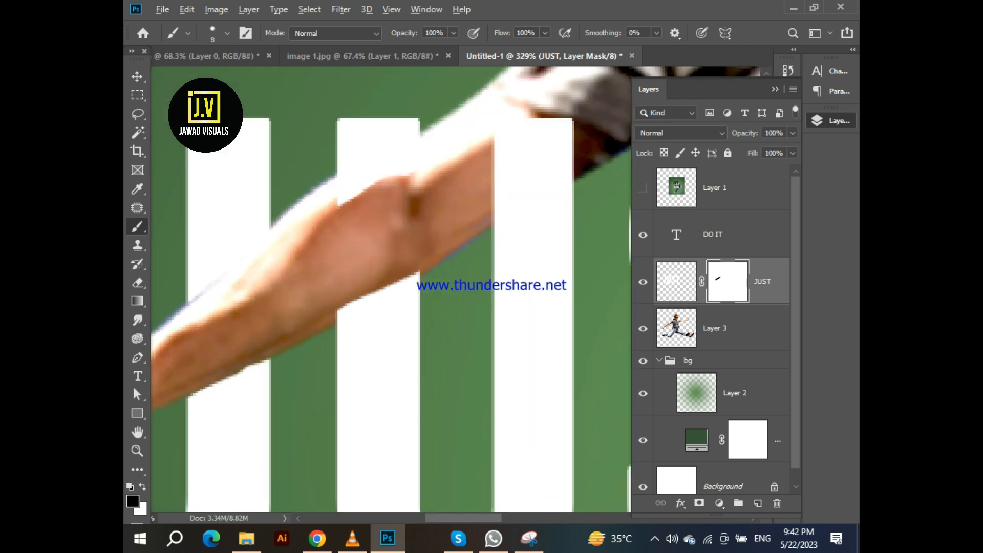
scroll(326, 326, "up", 2)
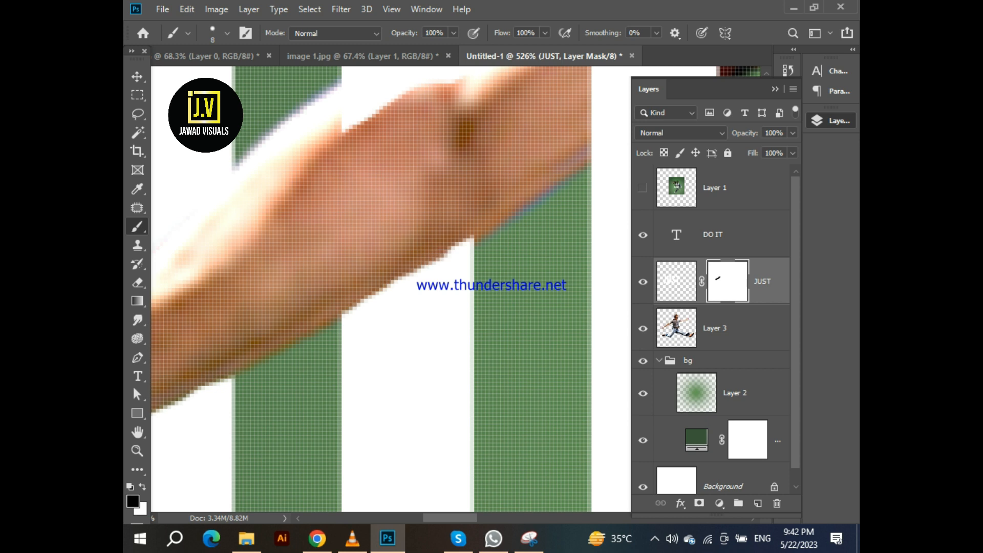
scroll(262, 307, "down", 2)
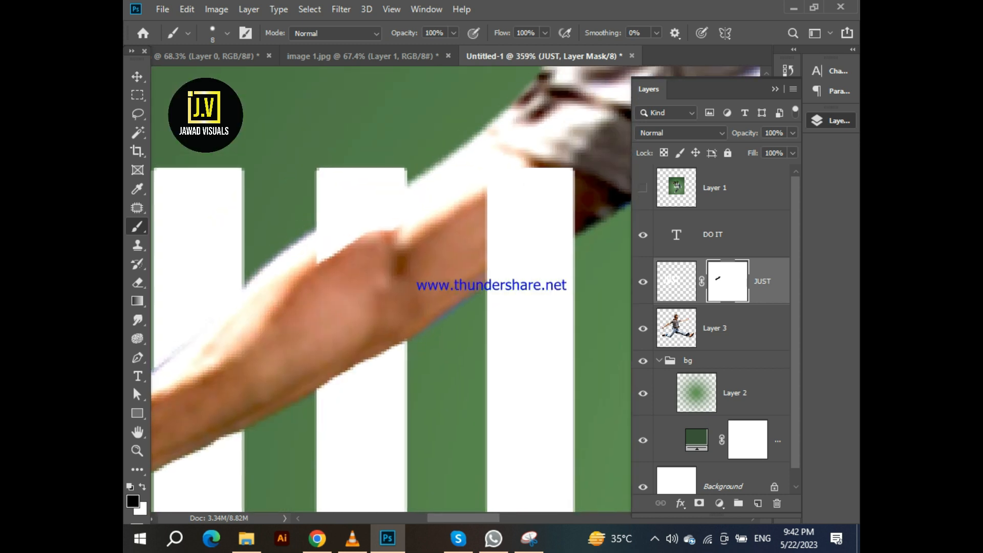
scroll(328, 260, "down", 10)
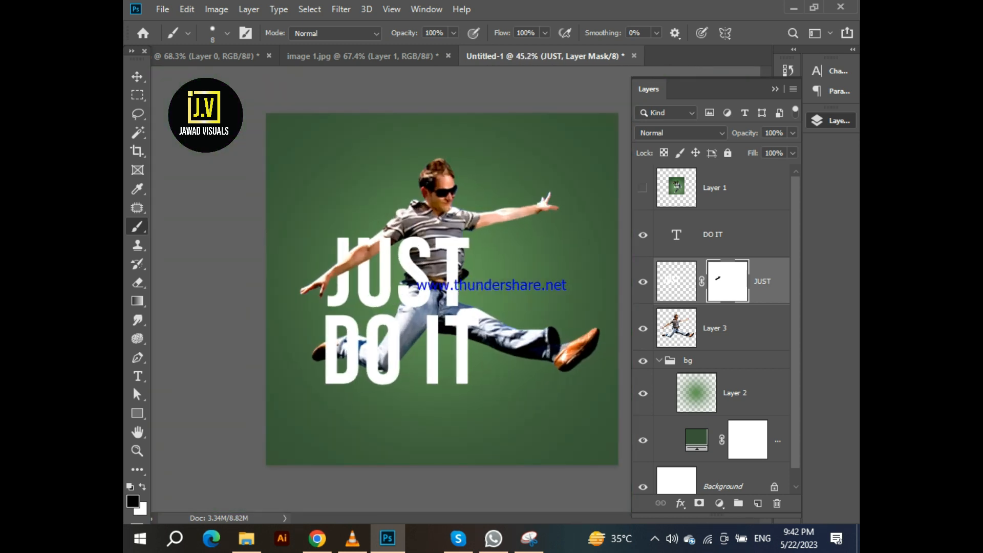
Rasterize the DO IT text layer
key("v")
scroll(391, 339, "up", 5)
left_click(723, 235)
right_click(722, 235)
left_click(635, 182)
right_click(724, 235)
left_click(614, 307)
scroll(371, 362, "up", 3)
scroll(307, 389, "up", 2)
scroll(410, 336, "down", 3)
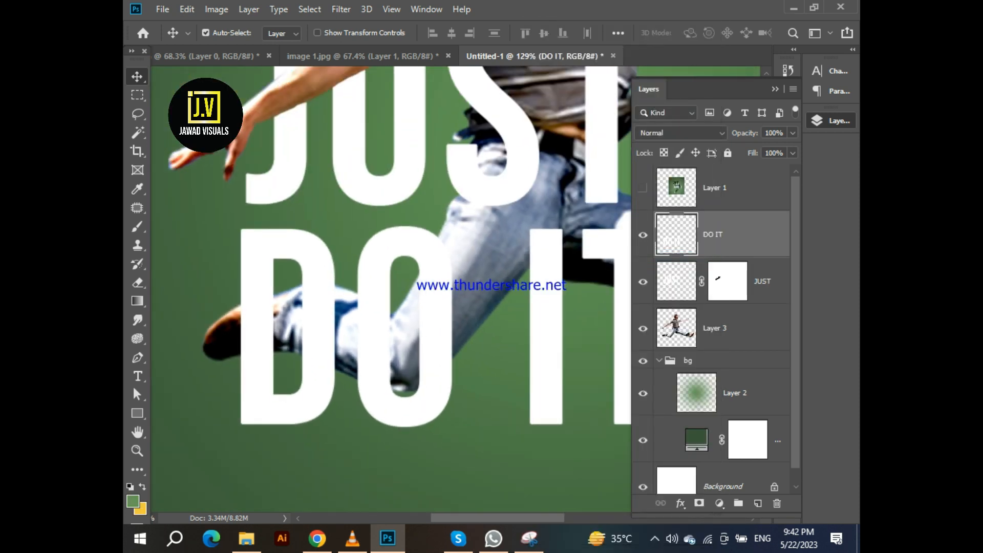
Add a layer mask to the DO IT layer and paint black where the man's shoe crosses the D
key("b")
left_click(699, 503)
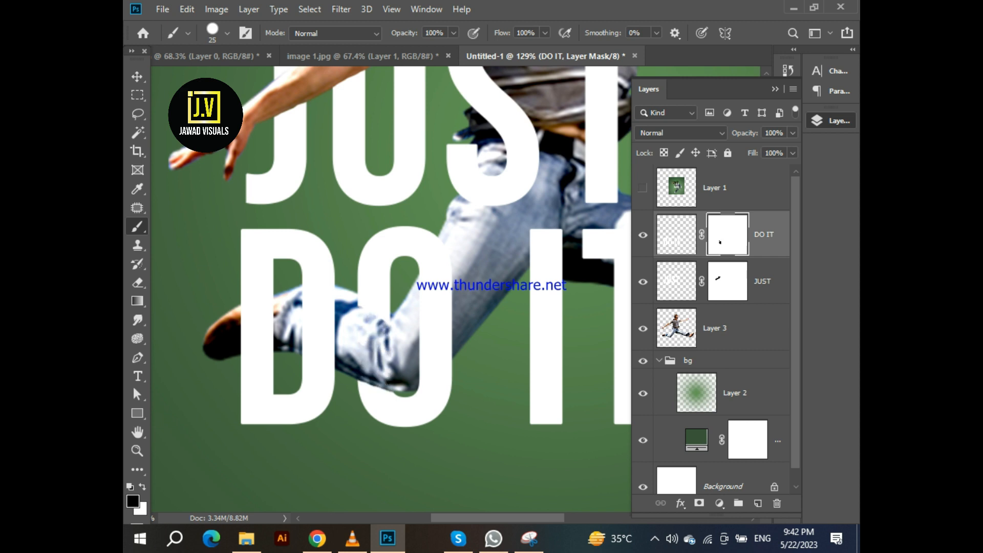
scroll(394, 333, "up", 1)
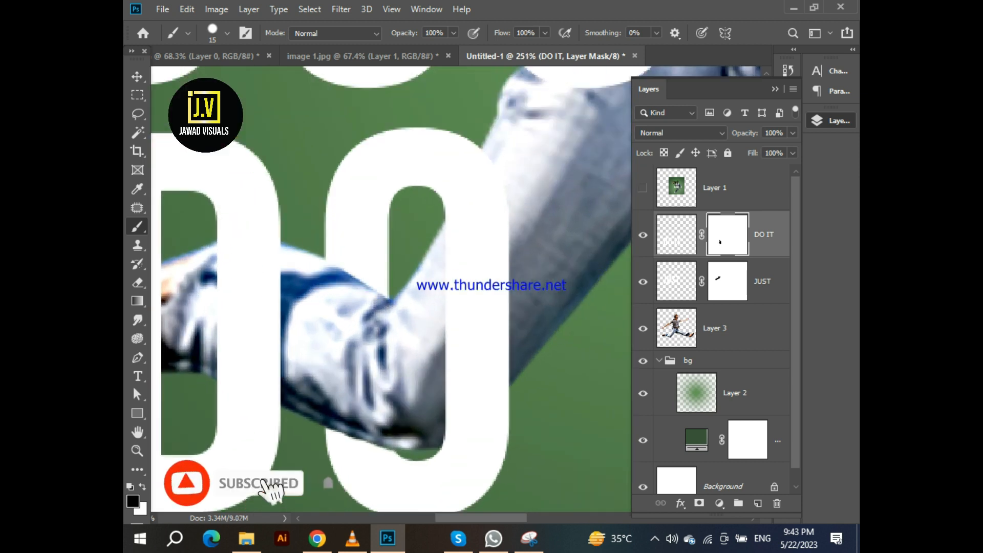
scroll(391, 307, "left", 4)
mouse_move(433, 295)
left_mouse_down()
mouse_move(429, 335)
mouse_move(370, 355)
left_mouse_up()
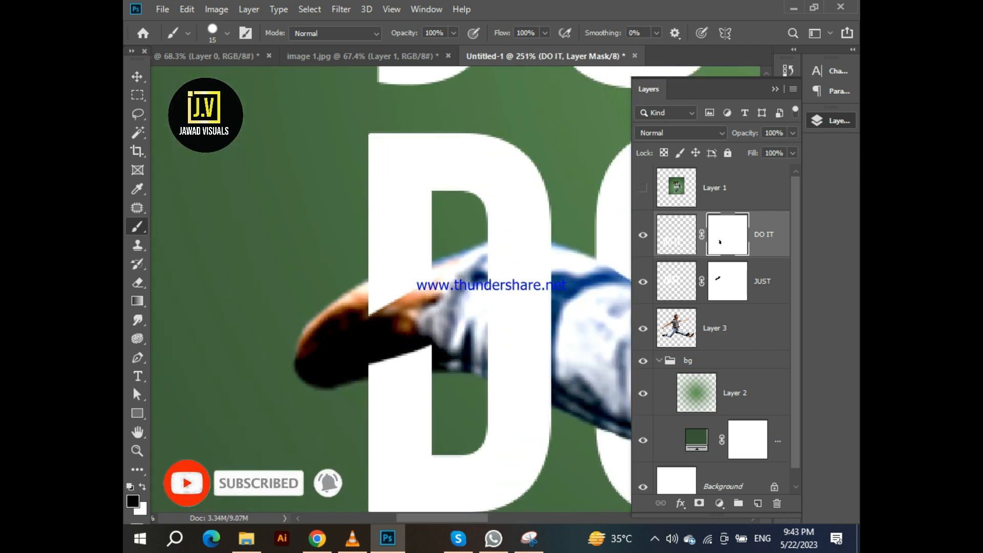
Continue masking the D on the DO IT mask so the leg and shoe show in front of the letter
scroll(404, 292, "up", 2)
scroll(405, 287, "down", 5)
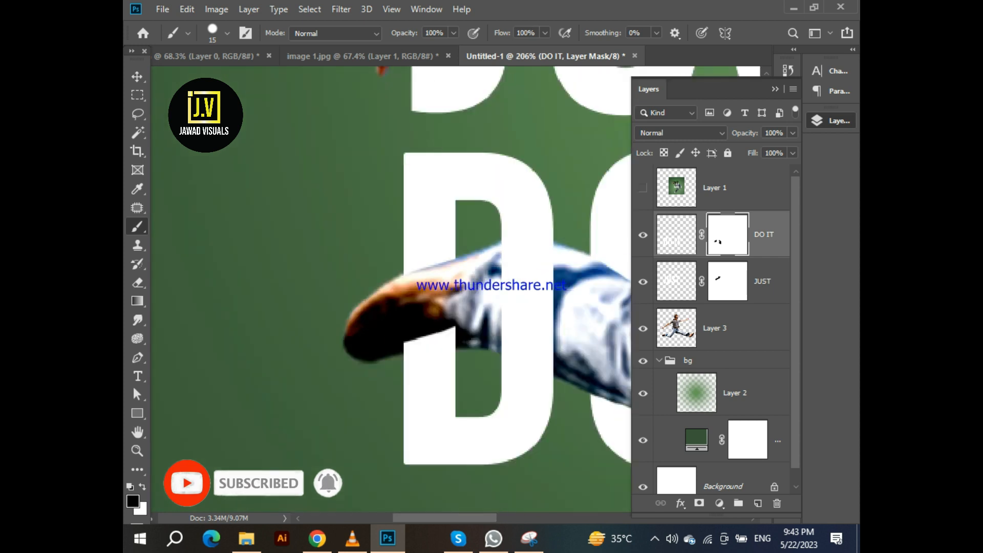
scroll(404, 287, "up", 5)
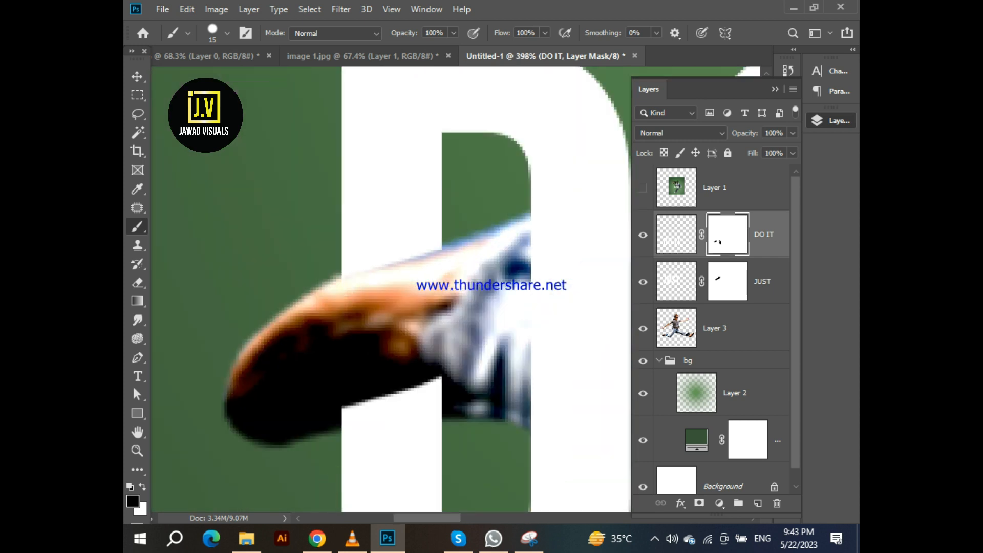
left_click_drag(404, 348, 483, 255)
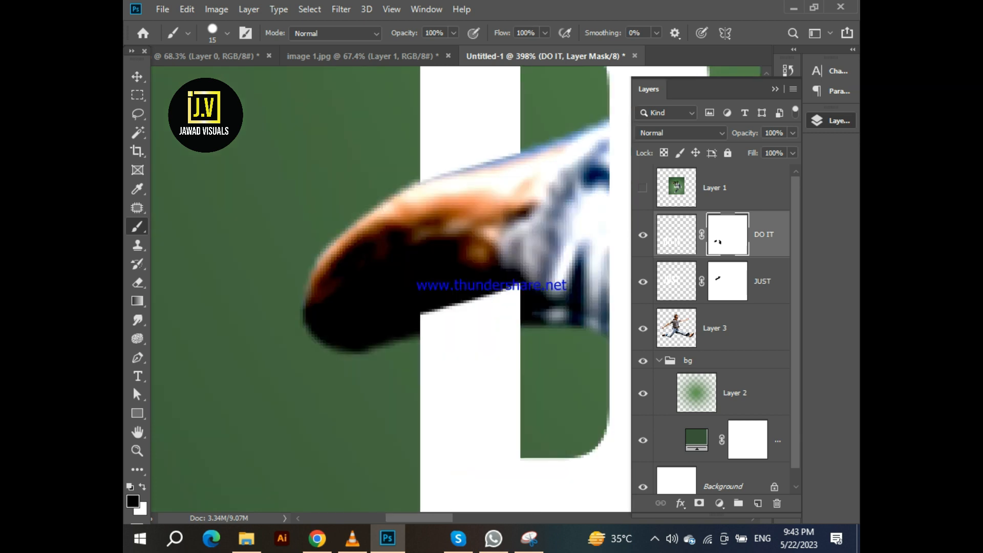
mouse_move(503, 292)
left_mouse_down()
mouse_move(470, 316)
mouse_move(517, 318)
left_mouse_up()
key("ctrl+z")
scroll(506, 310, "up", 3)
mouse_move(530, 285)
left_mouse_down()
mouse_move(365, 309)
mouse_move(485, 328)
mouse_move(530, 323)
mouse_move(370, 344)
mouse_move(396, 348)
left_mouse_up()
scroll(396, 348, "down", 10)
scroll(396, 348, "down", 5)
key("v")
scroll(396, 348, "down", 2)
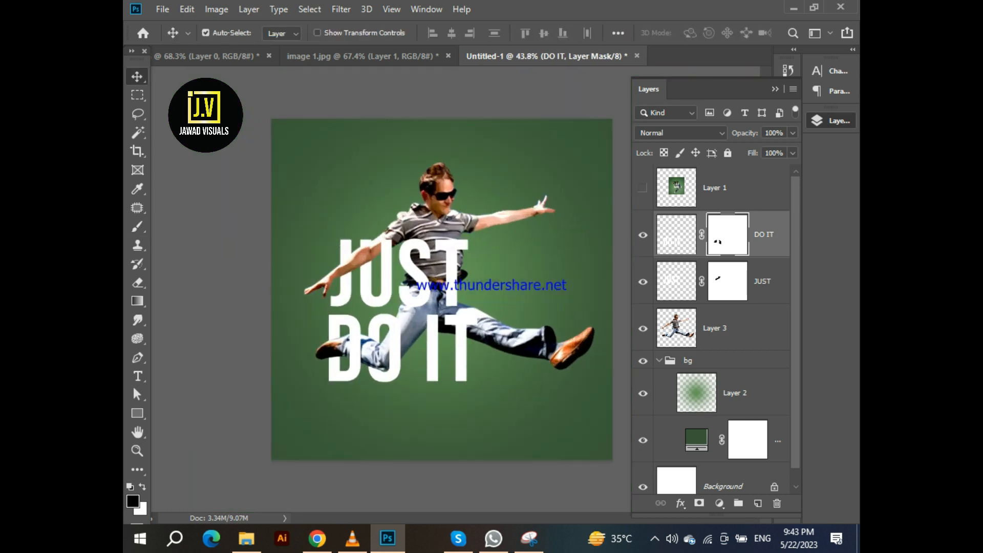
Apply a Drop Shadow to JUST with 49% opacity, 90° angle, 2 px distance and 51 px size
scroll(435, 287, "up", 5)
right_click(689, 281)
left_click(650, 243)
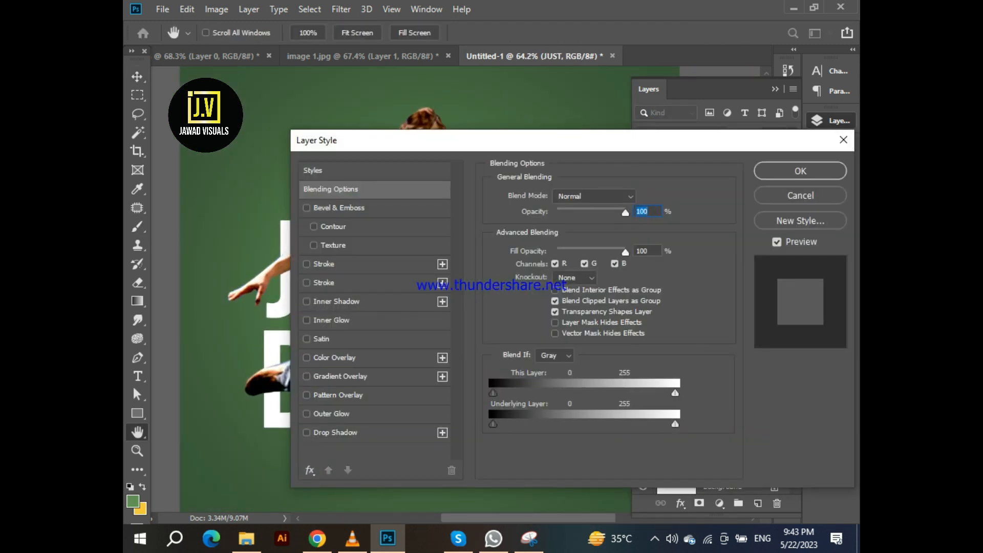
left_click_drag(435, 139, 655, 103)
left_click(557, 395)
left_click_drag(766, 224, 784, 256)
left_click_drag(800, 106, 646, 107)
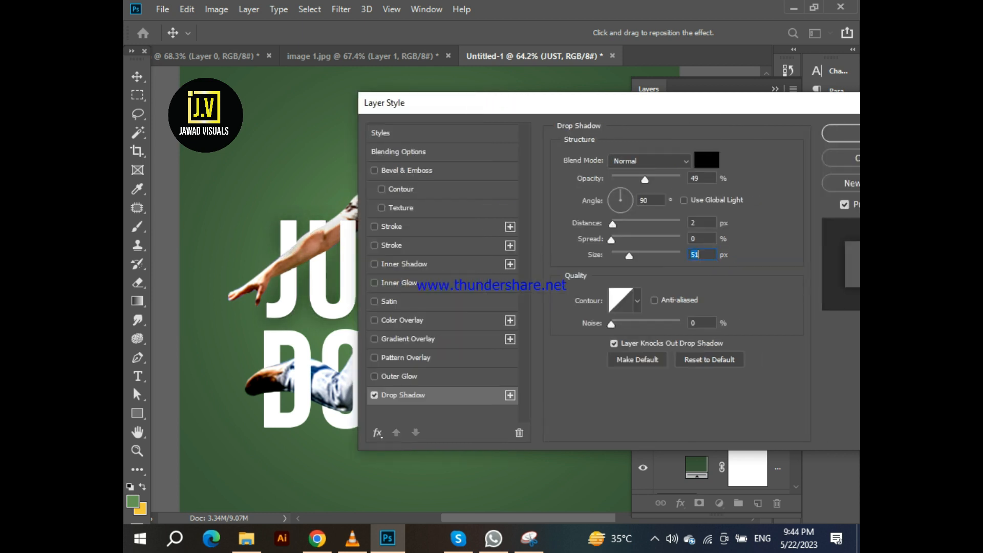
left_click(841, 133)
Copy the drop shadow effect from JUST onto the DO IT layer
left_click(735, 420)
left_click(760, 281)
left_click_drag(775, 281, 757, 234)
scroll(404, 286, "down", 3)
scroll(441, 289, "down", 8)
scroll(442, 289, "up", 2)
left_click(504, 276)
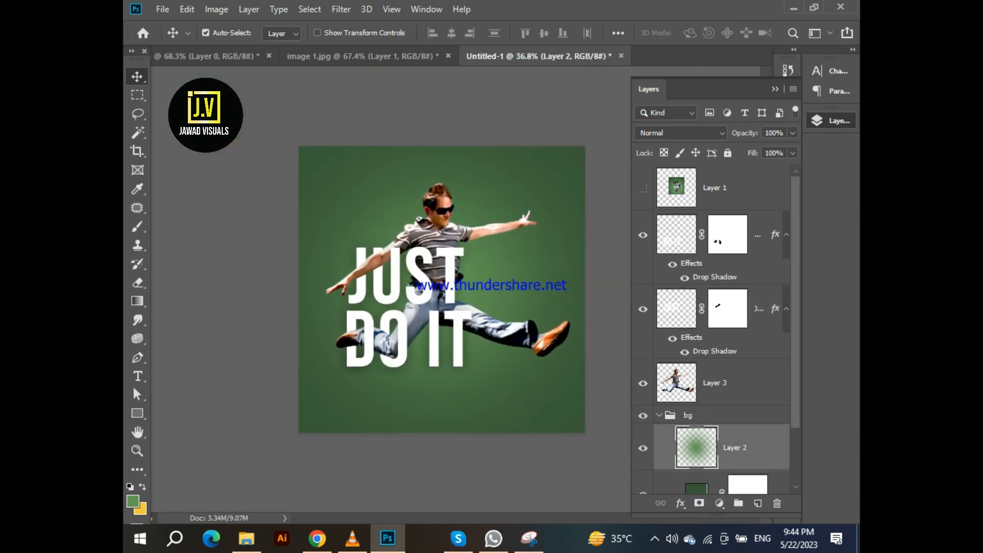